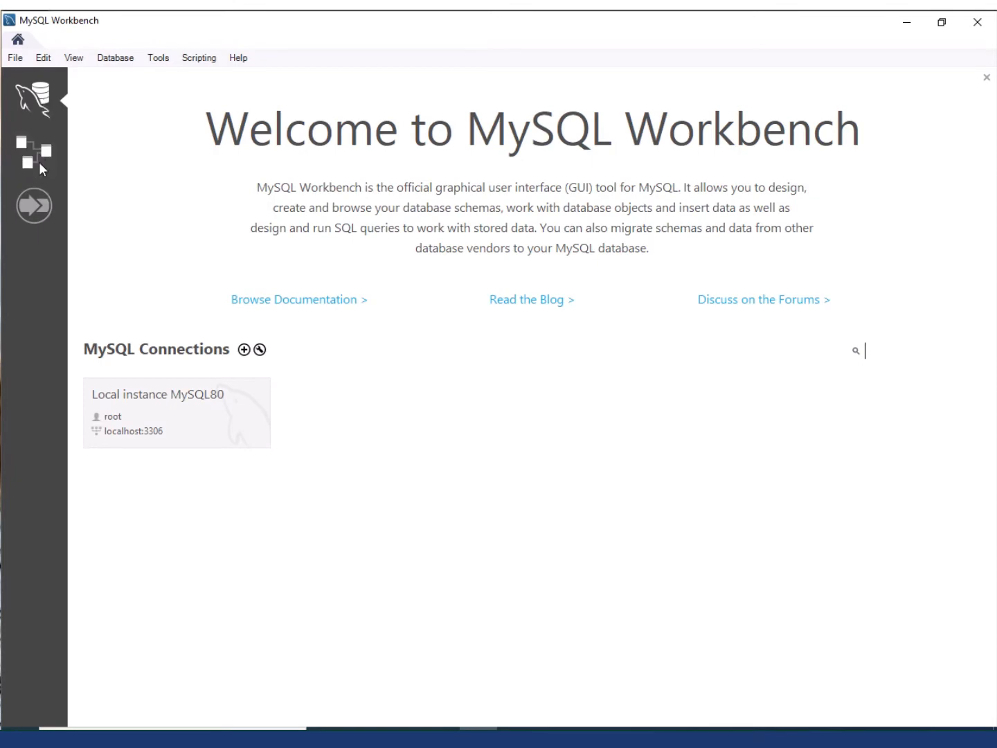
# - Look through the home screen's Models page and Migration Wizard overview, then return to the MySQL Connections page
pyautogui.click(33, 148)
pyautogui.click(34, 206)
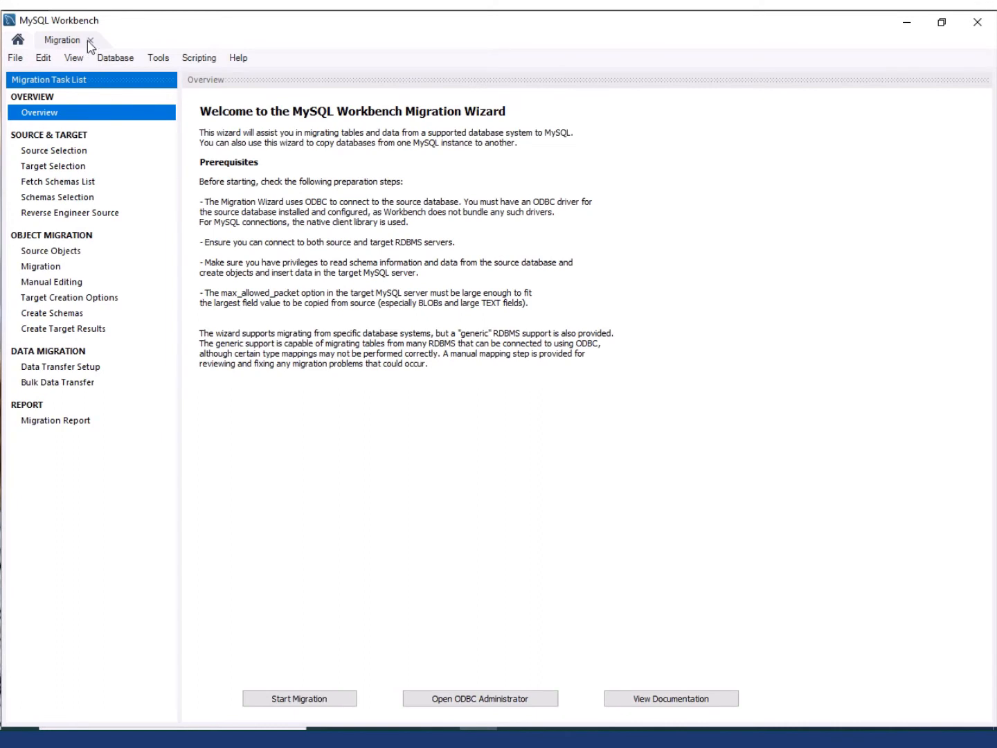
pyautogui.click(91, 40)
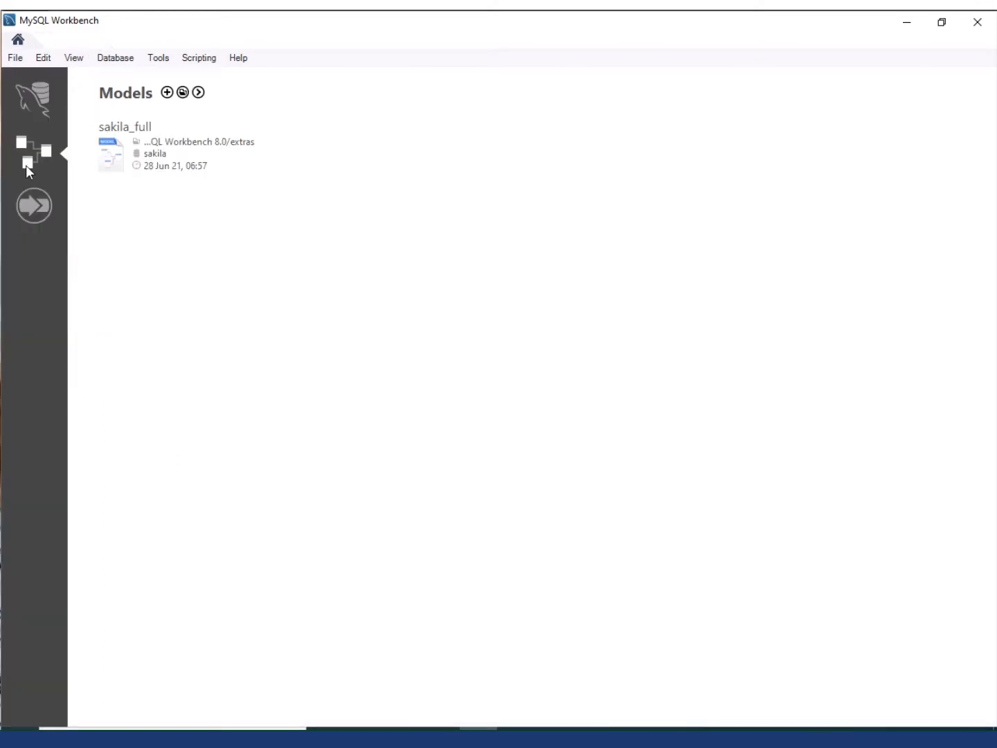
pyautogui.click(37, 100)
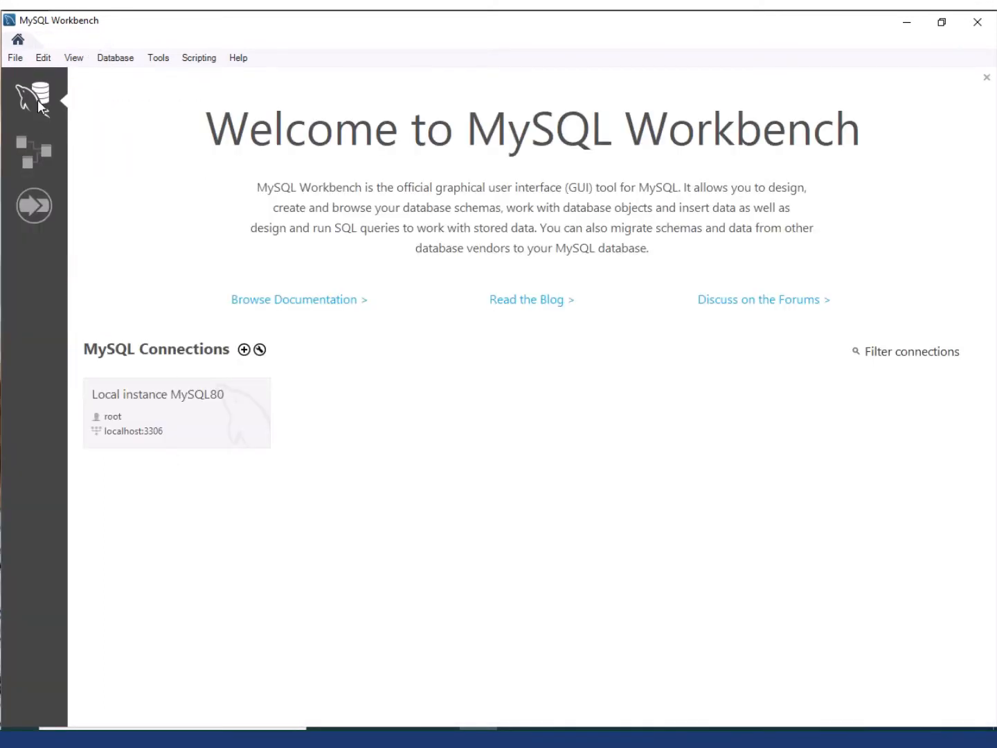
pyautogui.click(27, 164)
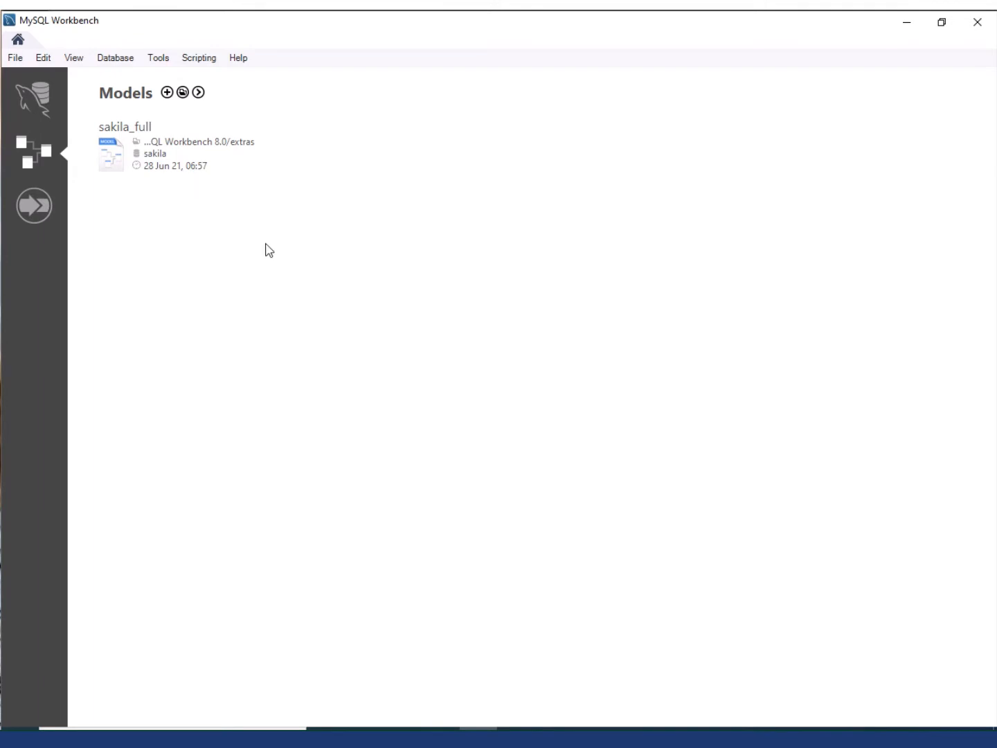
pyautogui.click(36, 214)
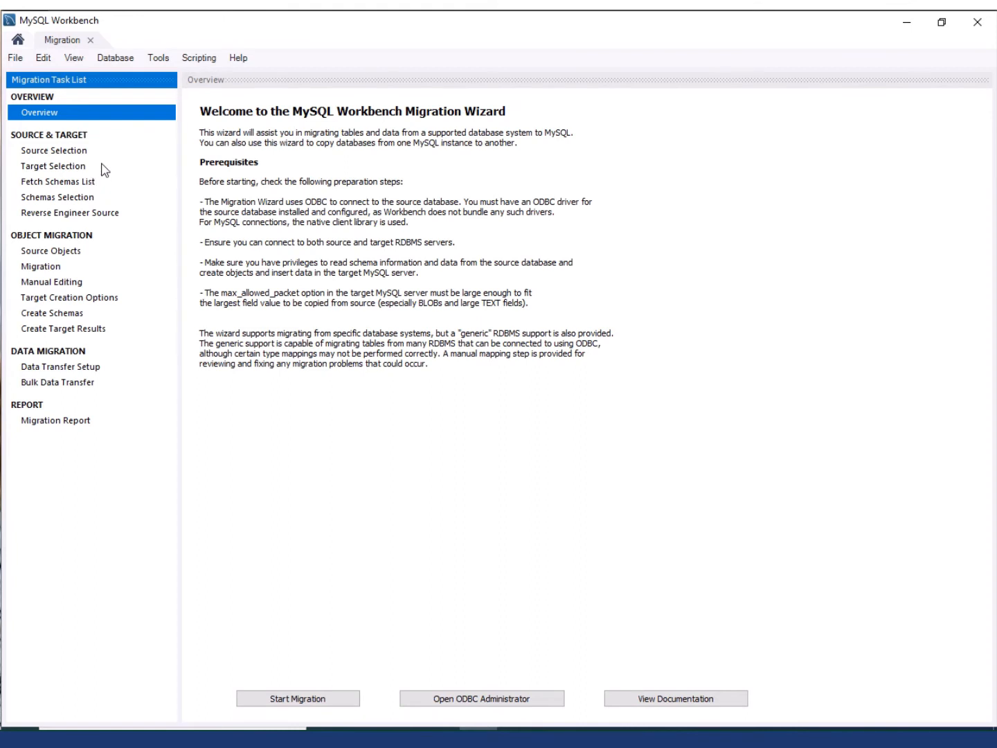
pyautogui.click(90, 40)
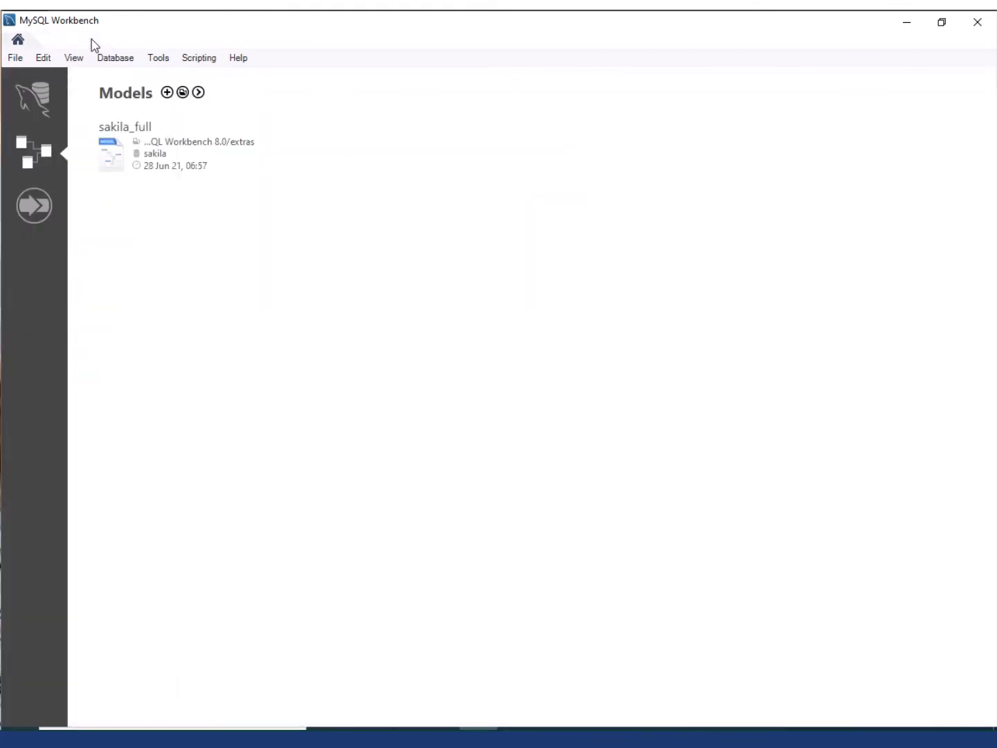
pyautogui.click(26, 96)
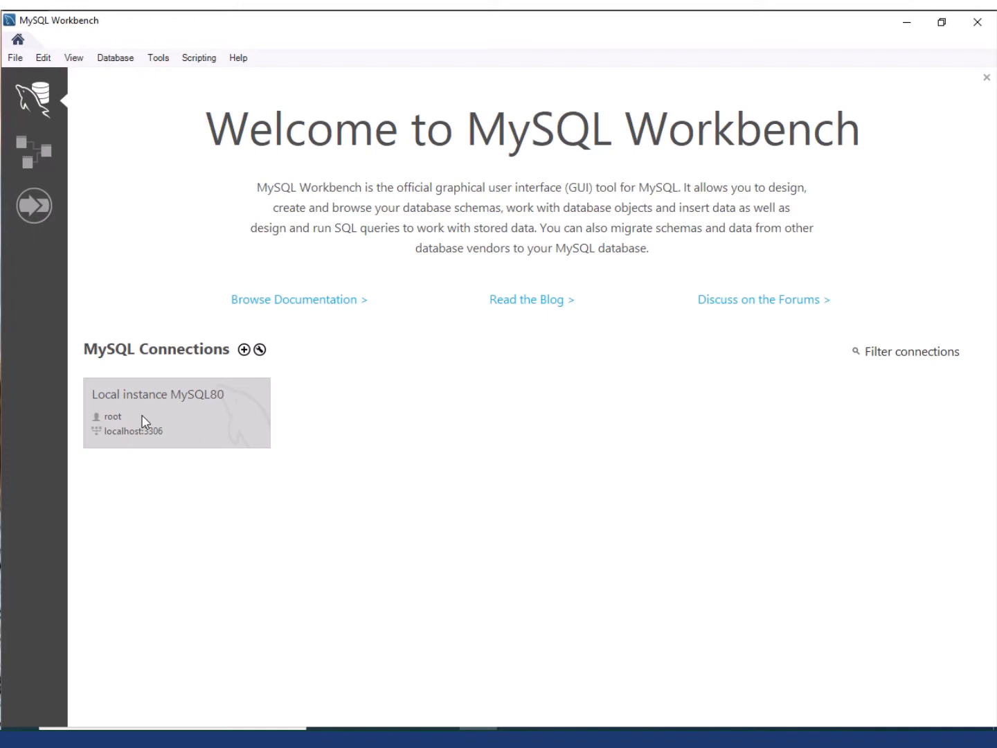
# - Review the Local instance MySQL80 connection's settings, test the connection, and close the connection manager
pyautogui.rightClick(159, 425)
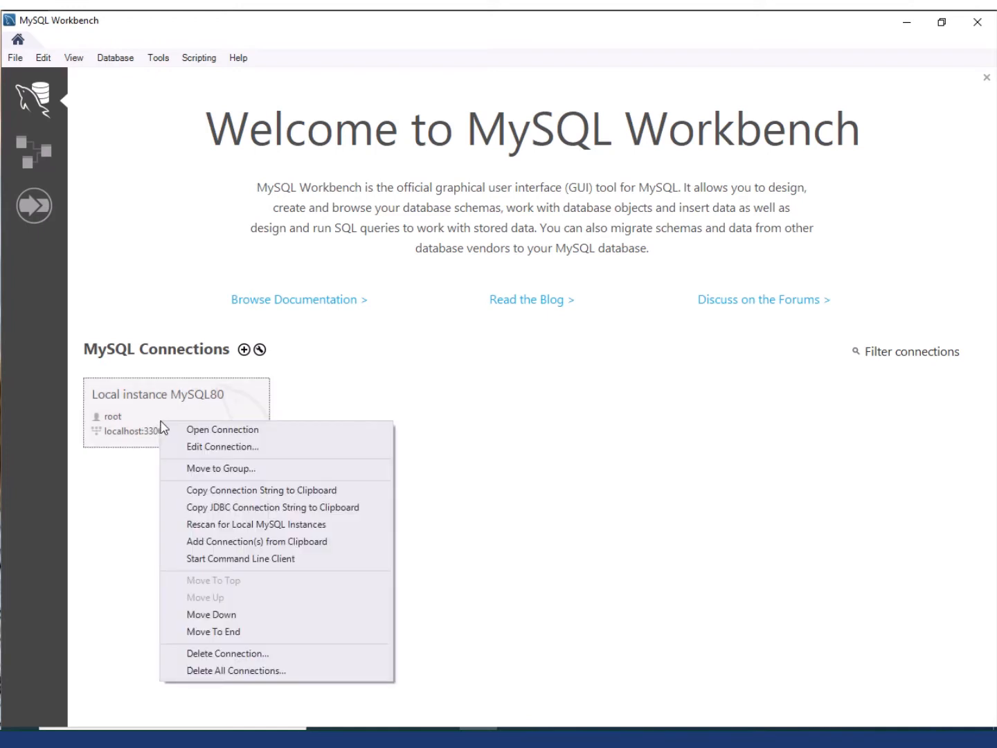
pyautogui.click(242, 449)
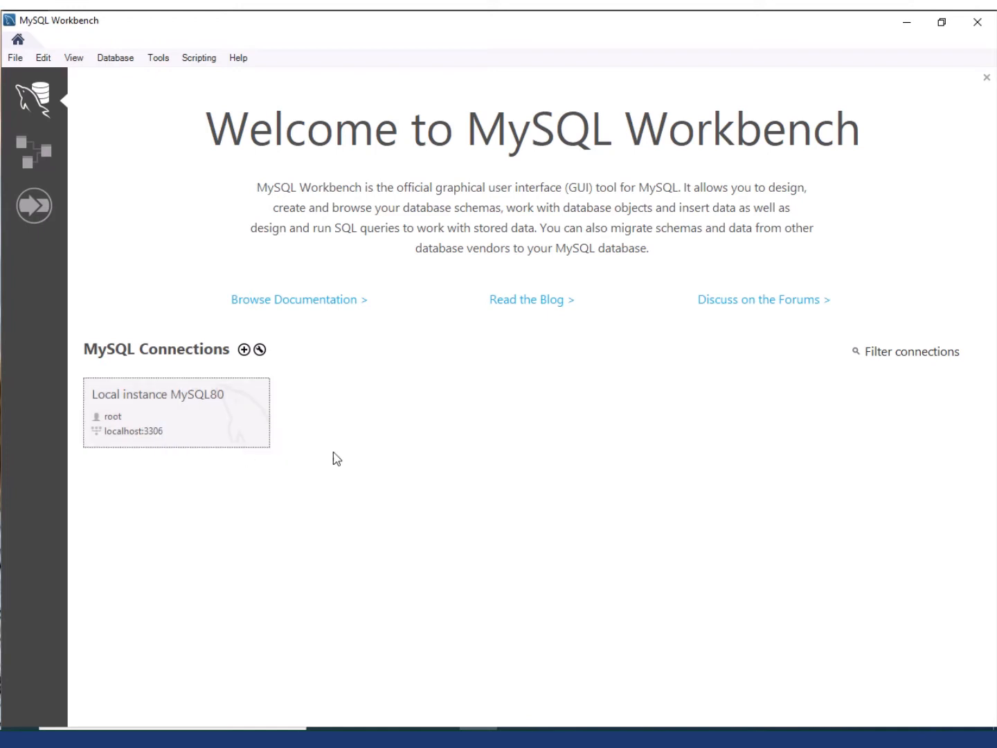
pyautogui.moveTo(504, 153); pyautogui.dragTo(627, 250)
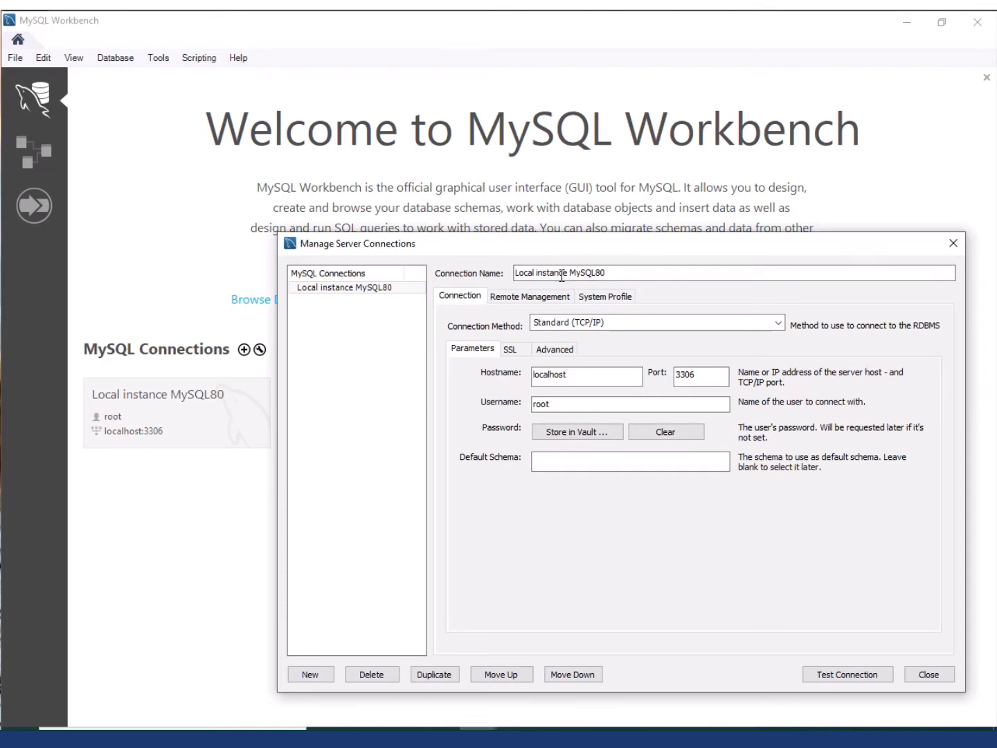
pyautogui.moveTo(659, 252); pyautogui.dragTo(673, 189)
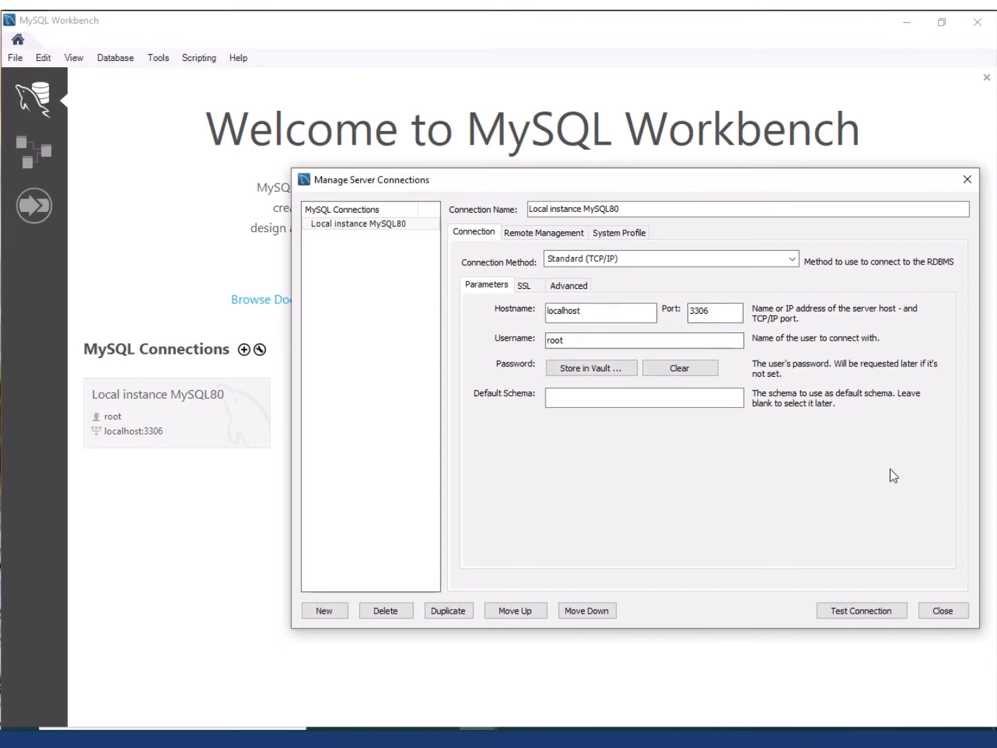
pyautogui.click(870, 616)
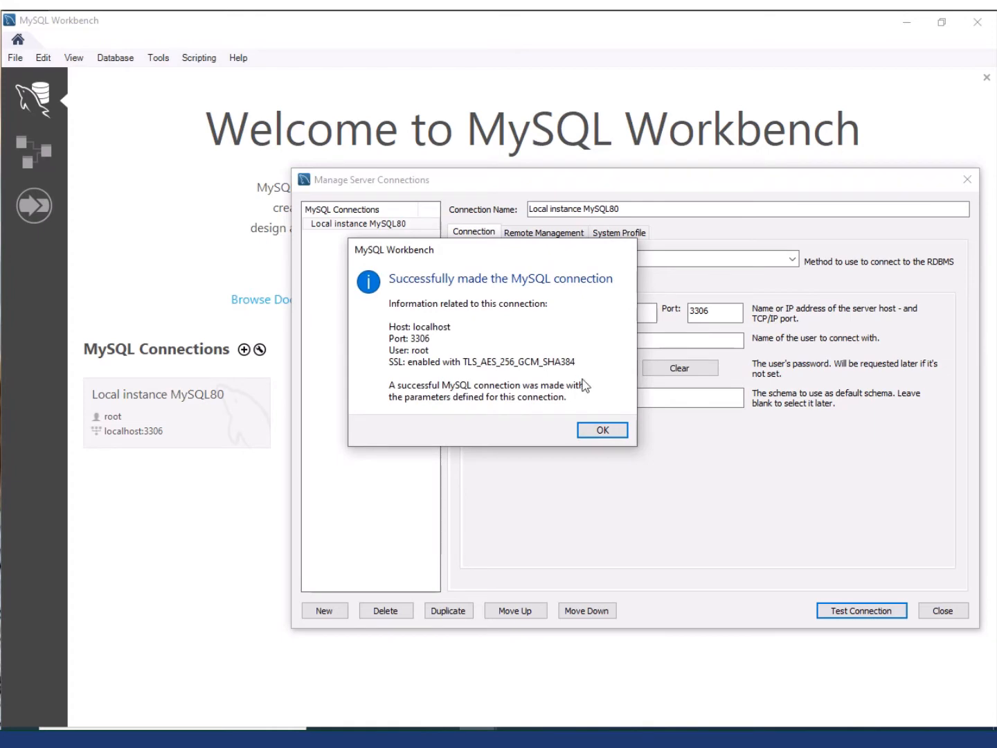
pyautogui.click(601, 430)
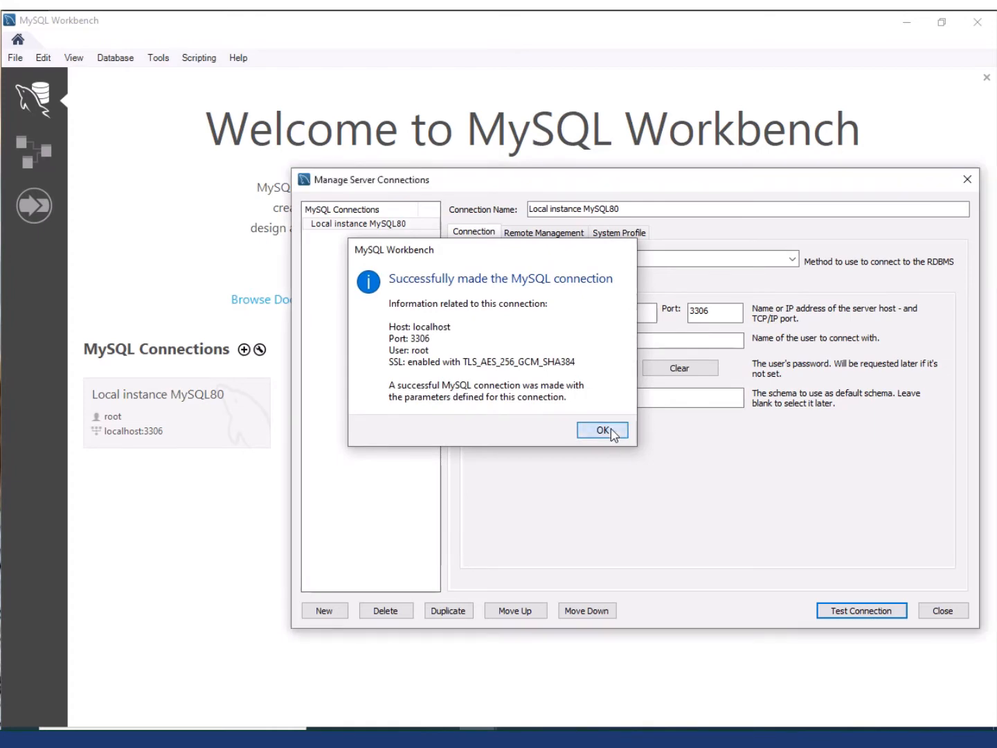
pyautogui.click(955, 612)
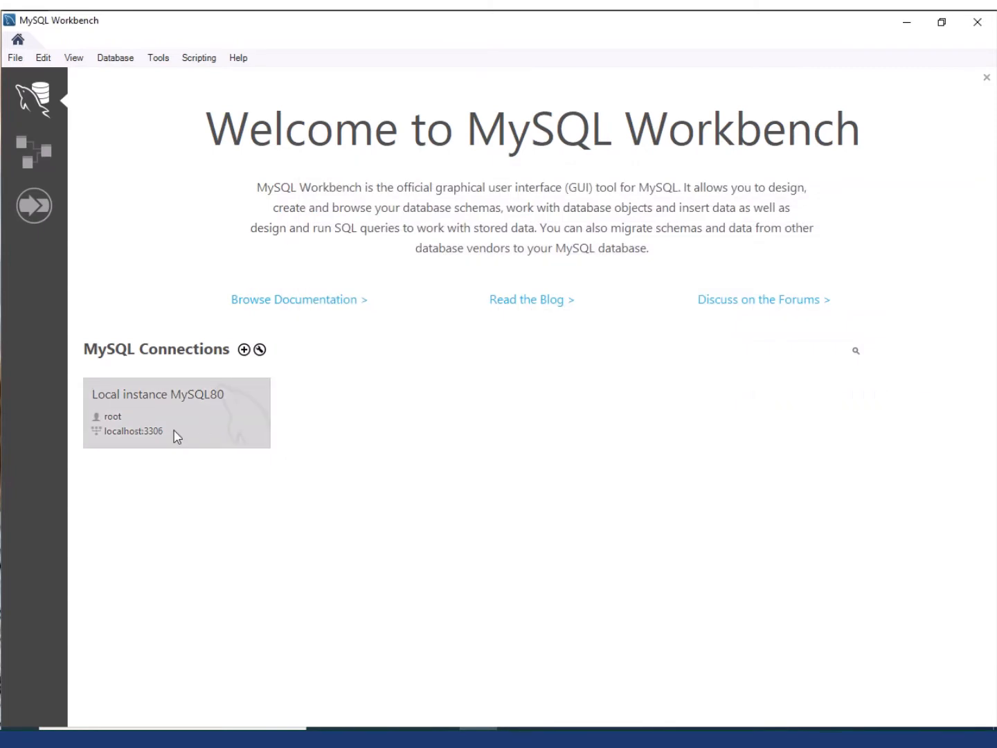
pyautogui.rightClick(188, 418)
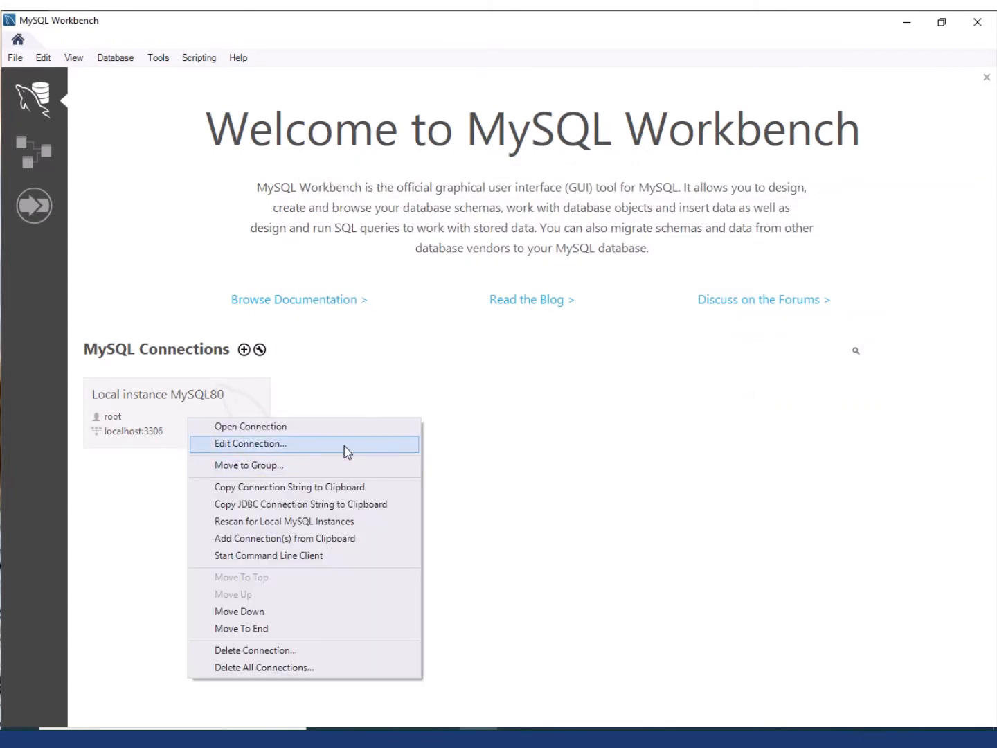
pyautogui.click(569, 474)
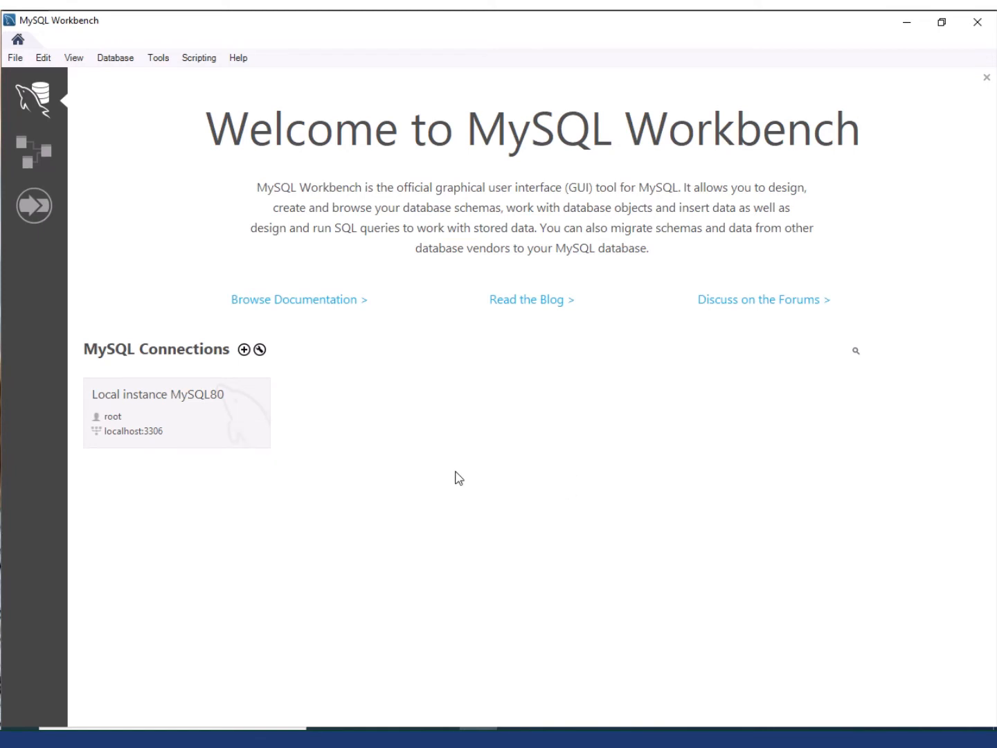
pyautogui.rightClick(151, 416)
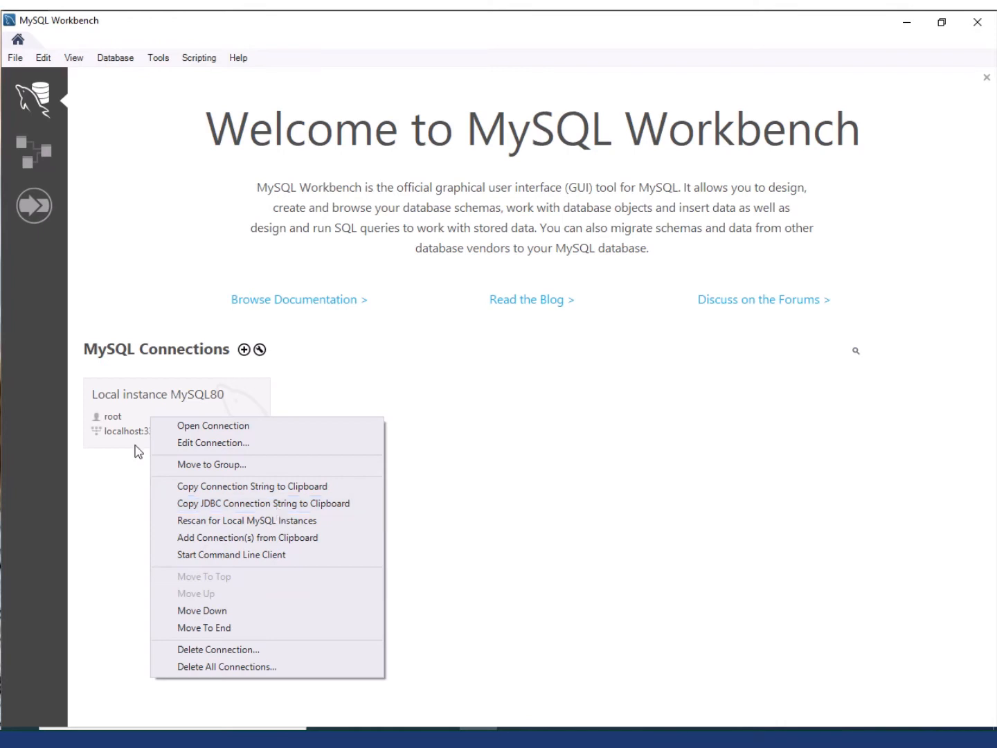
pyautogui.click(528, 492)
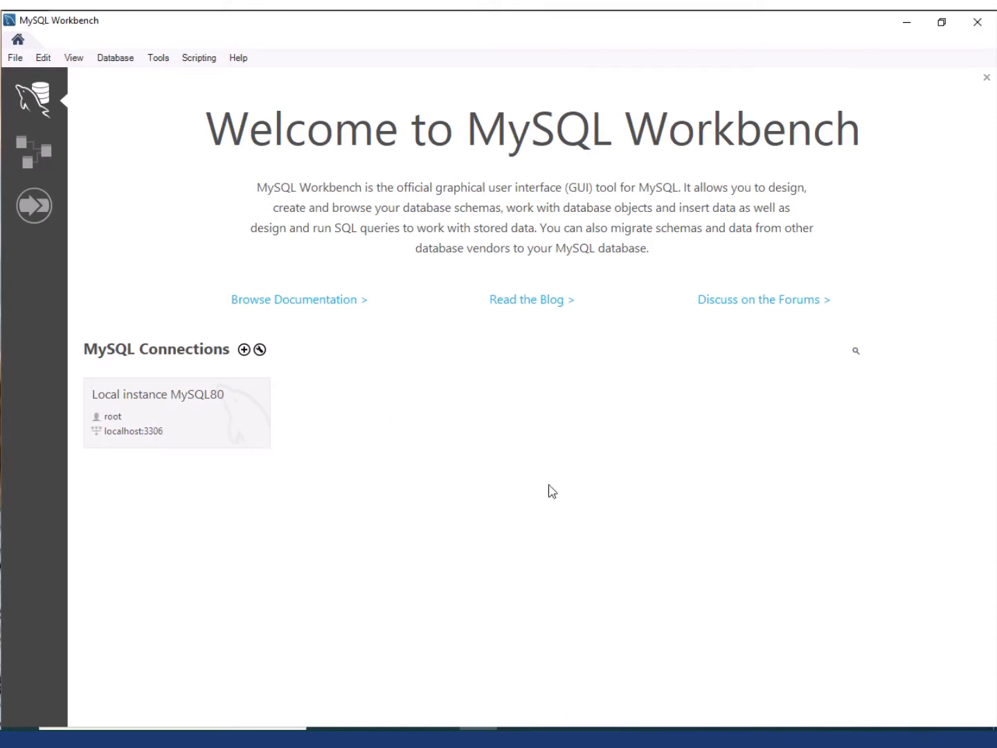
# - Connect to Local instance MySQL80 and examine its Server Status and Startup / Shutdown pages
pyautogui.click(169, 416)
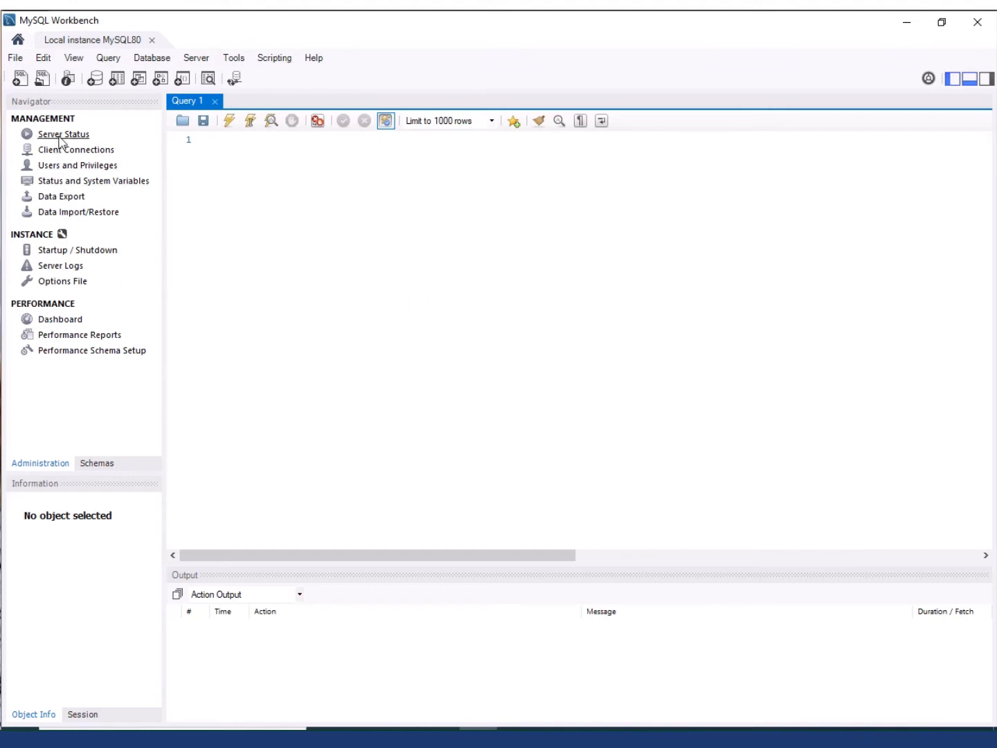
pyautogui.click(36, 468)
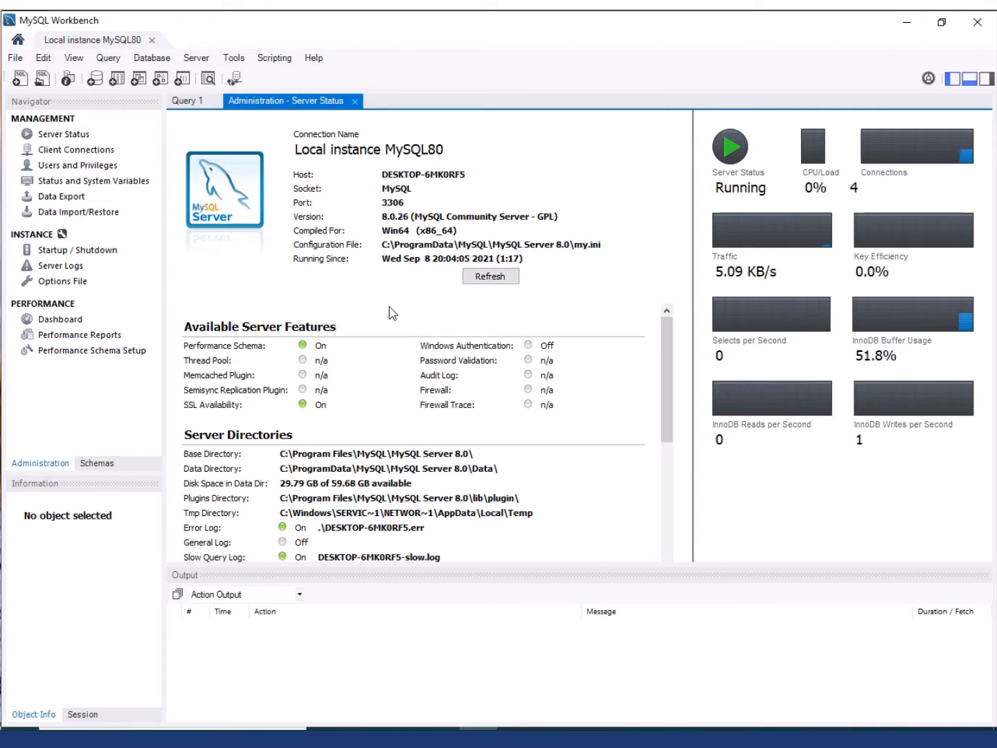
pyautogui.click(59, 253)
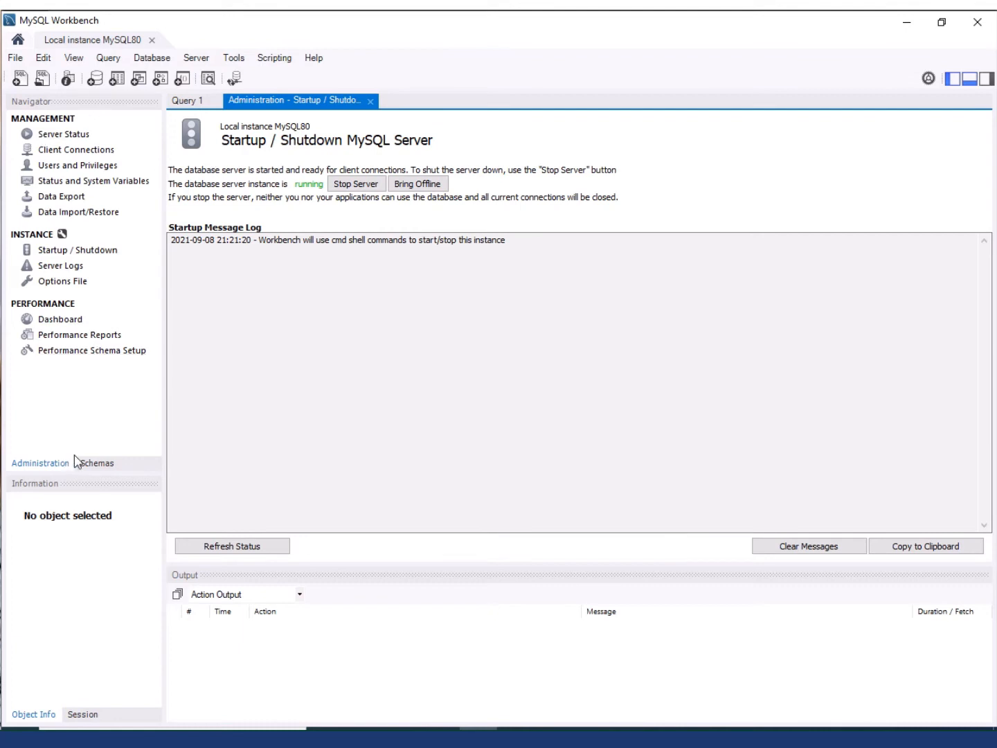
# - Display the server's schema list and close both the Startup / Shutdown page and the empty Query 1 editor
pyautogui.click(97, 463)
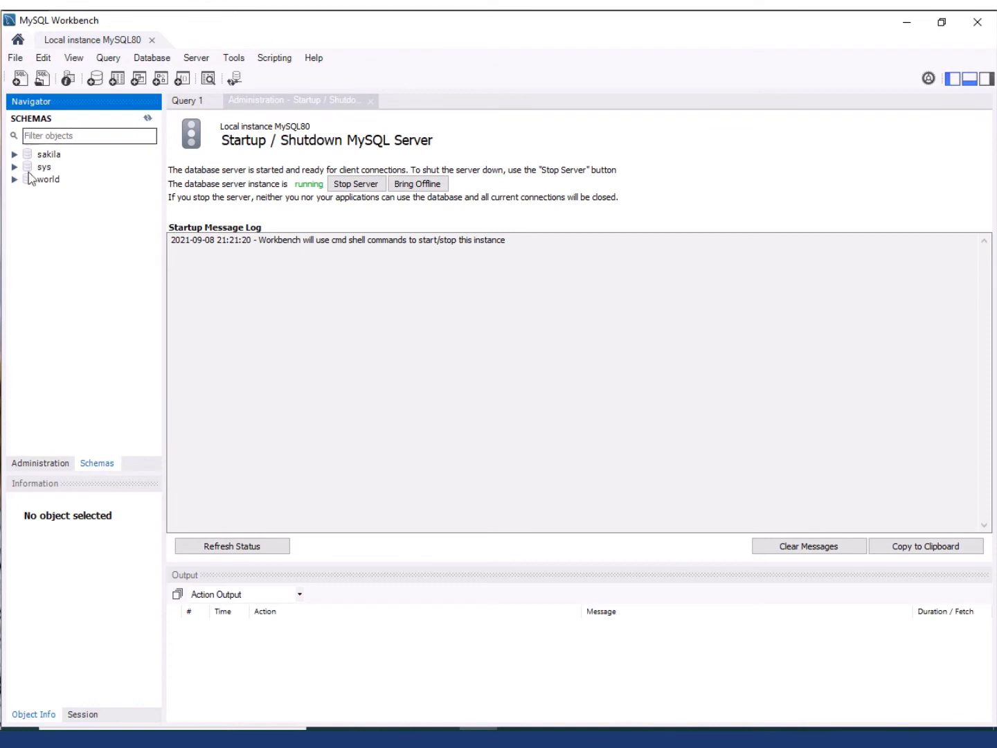
pyautogui.click(371, 101)
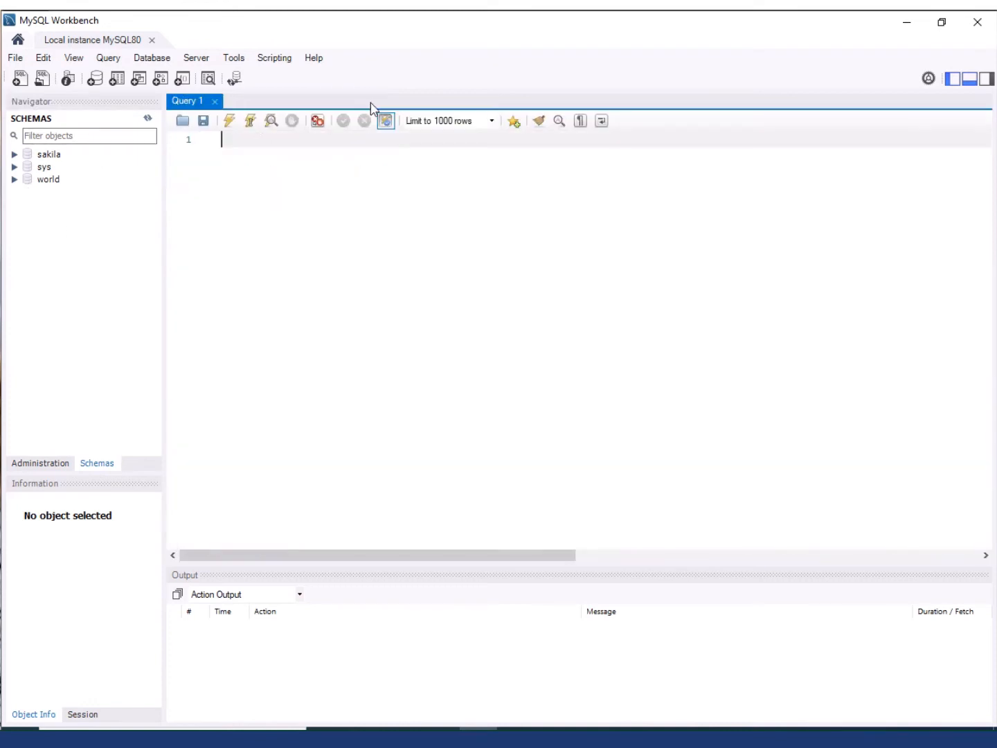
pyautogui.click(215, 102)
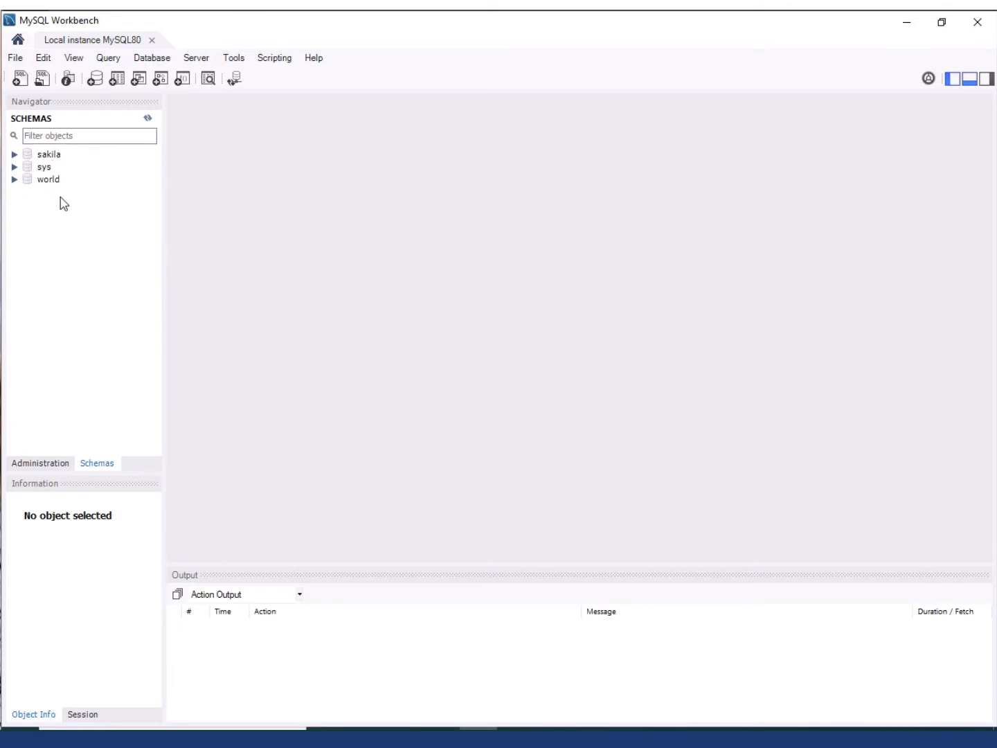
pyautogui.click(109, 236)
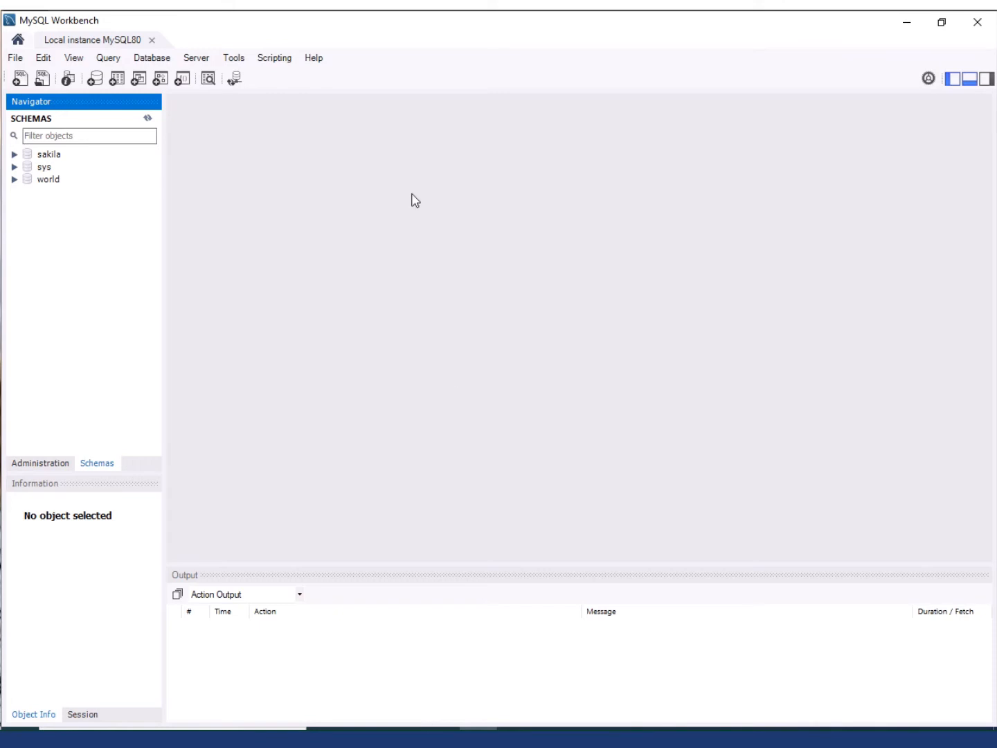
# - Restore and shift the Workbench window to reveal the desktop, and review the SQL scripts in the db_setup folder
pyautogui.doubleClick(375, 21)
pyautogui.moveTo(381, 65); pyautogui.dragTo(553, 108)
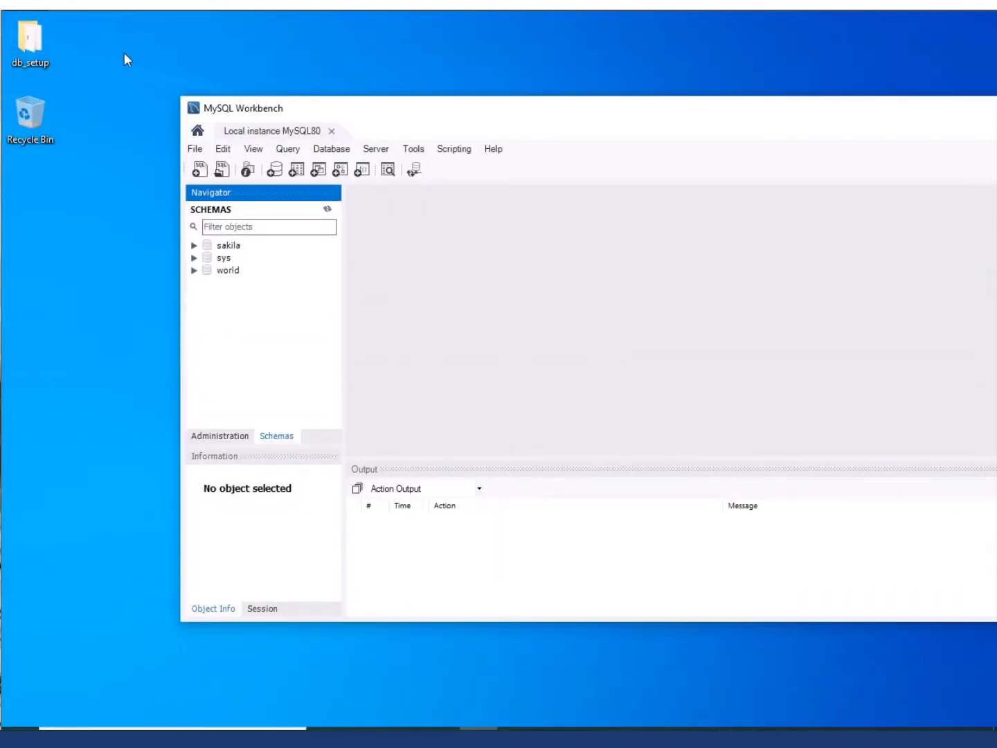
pyautogui.click(24, 28)
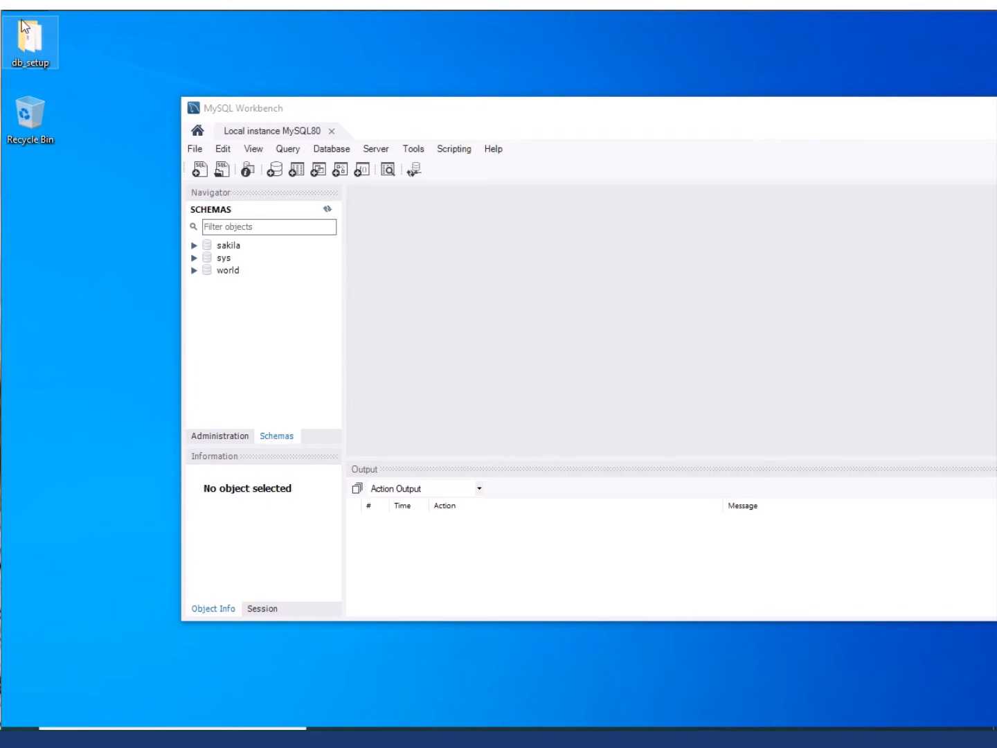
pyautogui.doubleClick(24, 28)
pyautogui.moveTo(468, 223); pyautogui.dragTo(305, 223)
pyautogui.moveTo(334, 433); pyautogui.dragTo(220, 309)
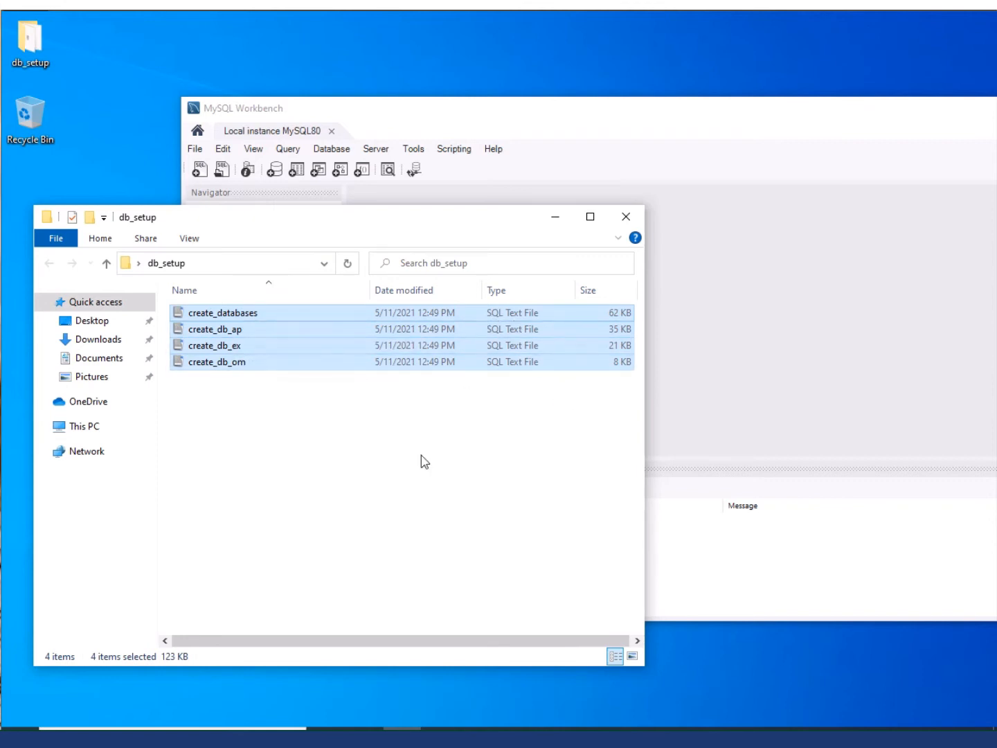
# - Switch to MySQL Workbench, open the create_databases SQL script from the desktop's db_setup folder, and maximize the window
pyautogui.click(794, 367)
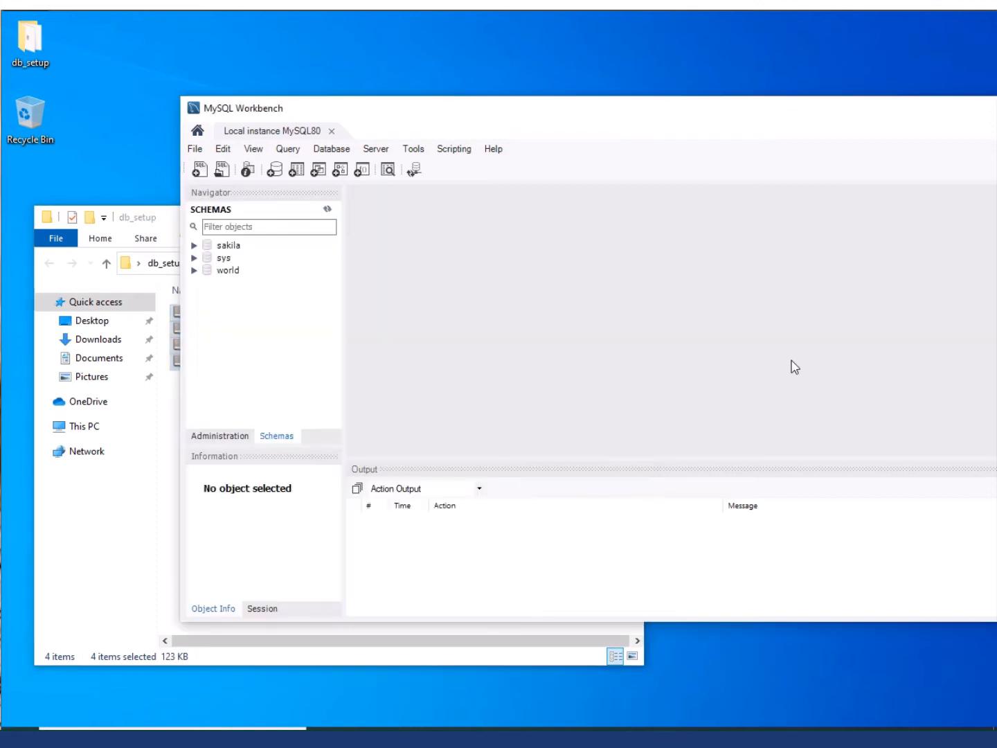
pyautogui.moveTo(483, 116); pyautogui.dragTo(610, 102)
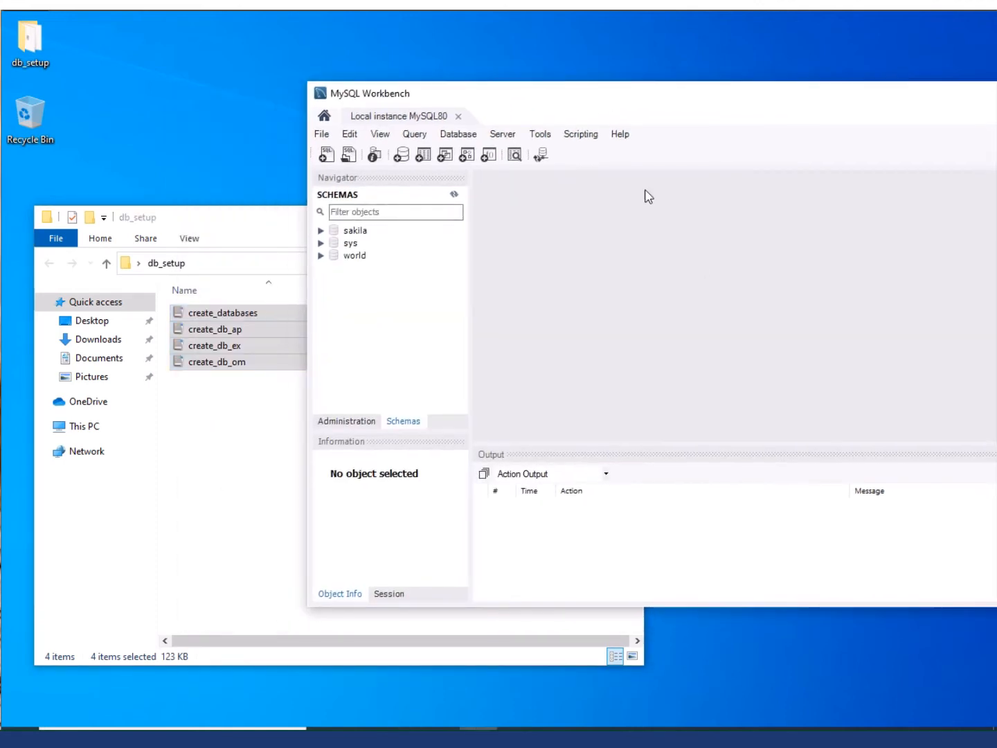
pyautogui.click(324, 136)
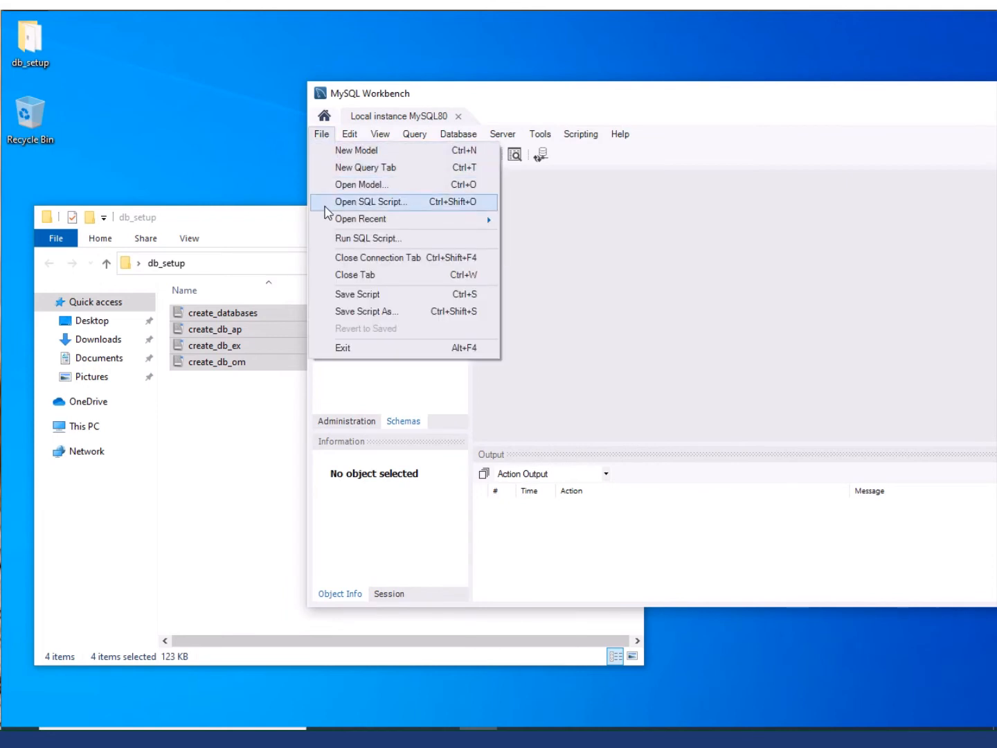
pyautogui.click(396, 209)
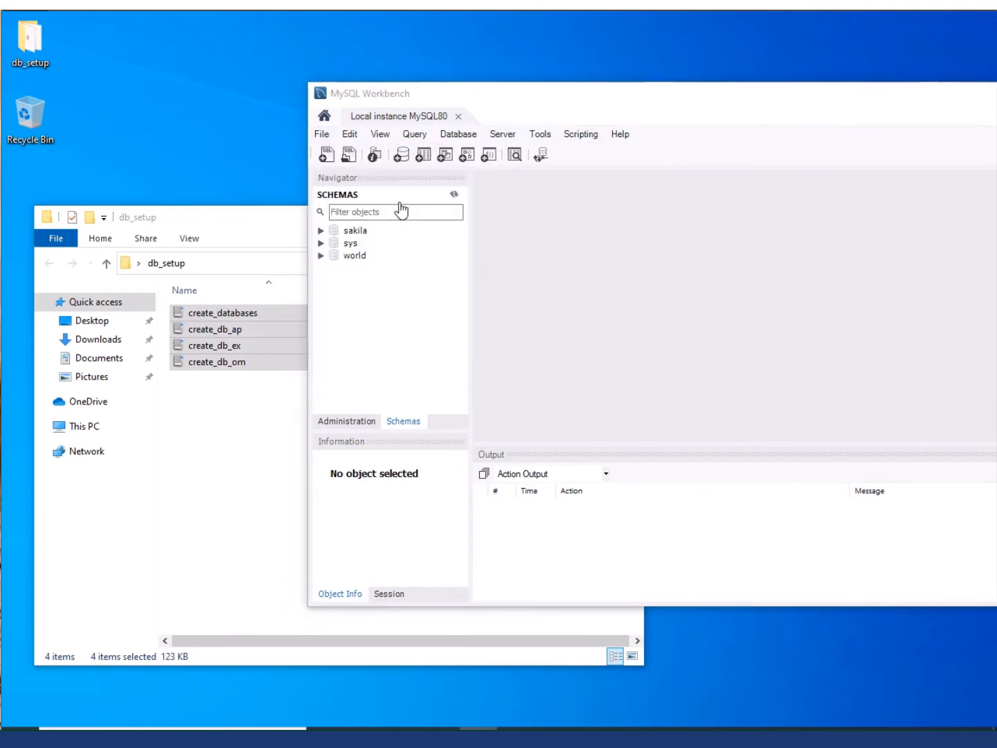
pyautogui.click(374, 228)
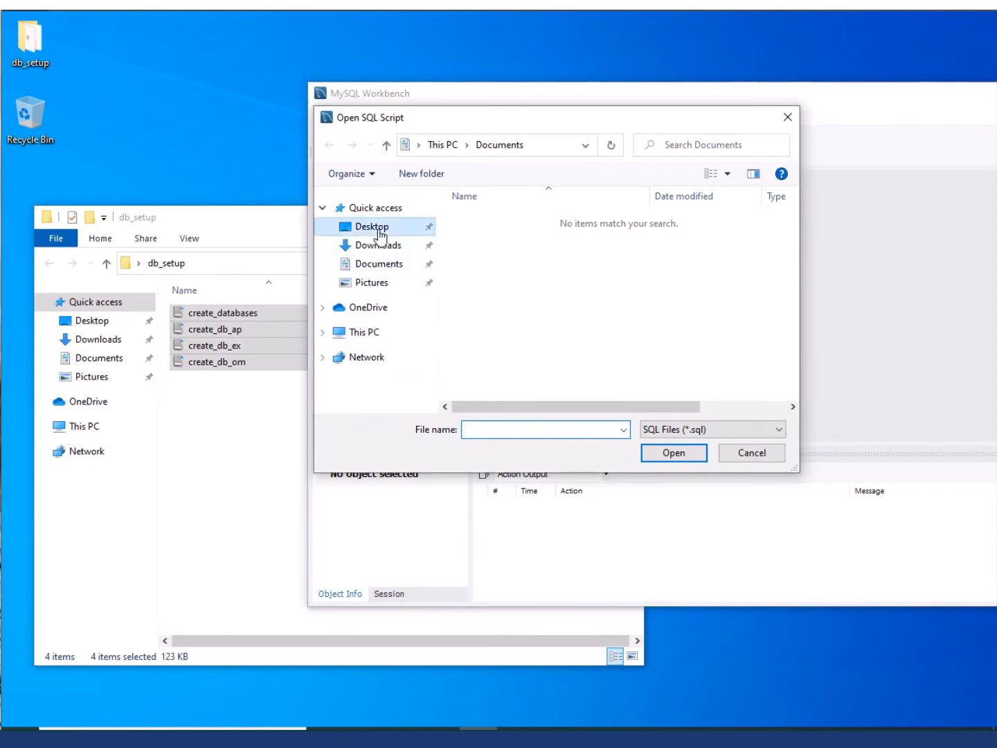
pyautogui.doubleClick(489, 221)
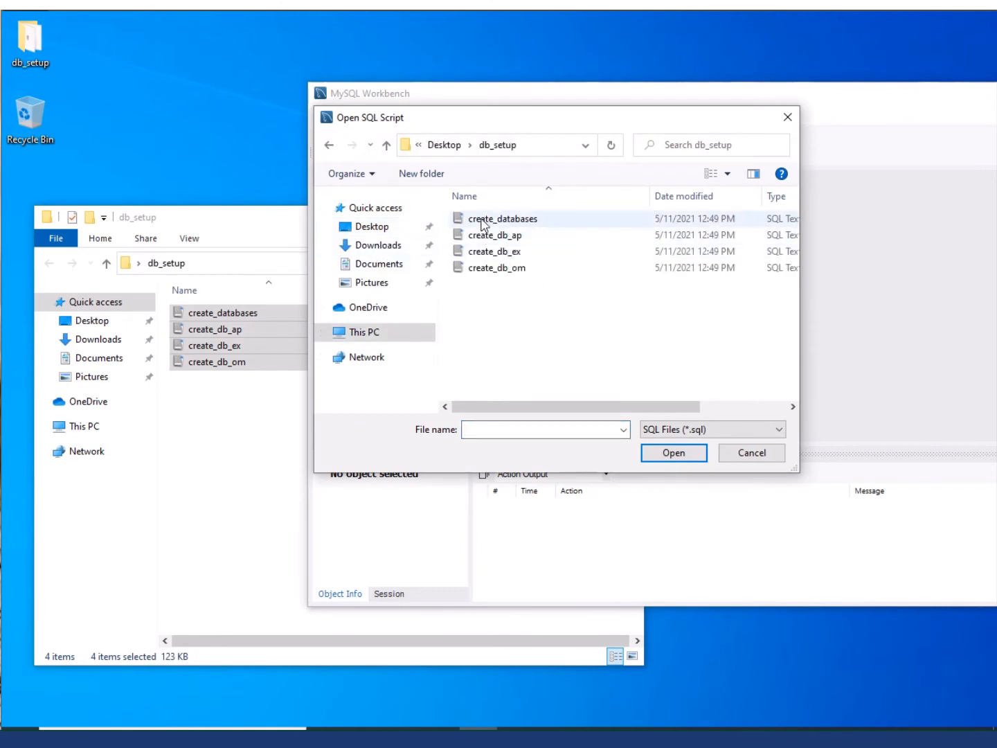
pyautogui.click(490, 221)
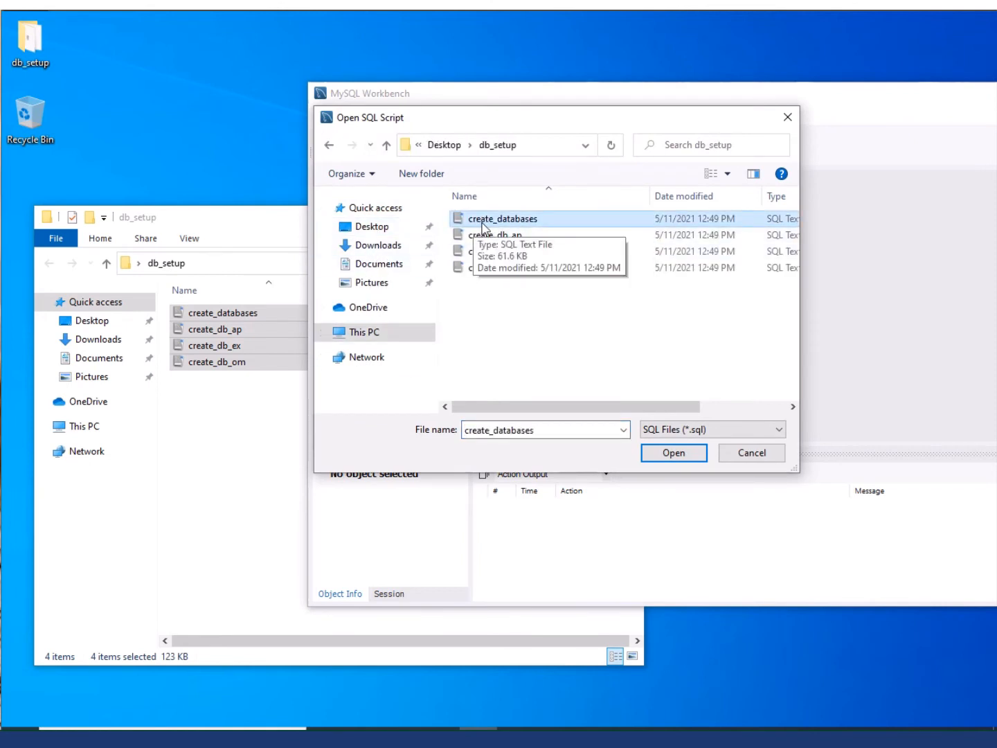
pyautogui.moveTo(692, 413); pyautogui.dragTo(643, 408)
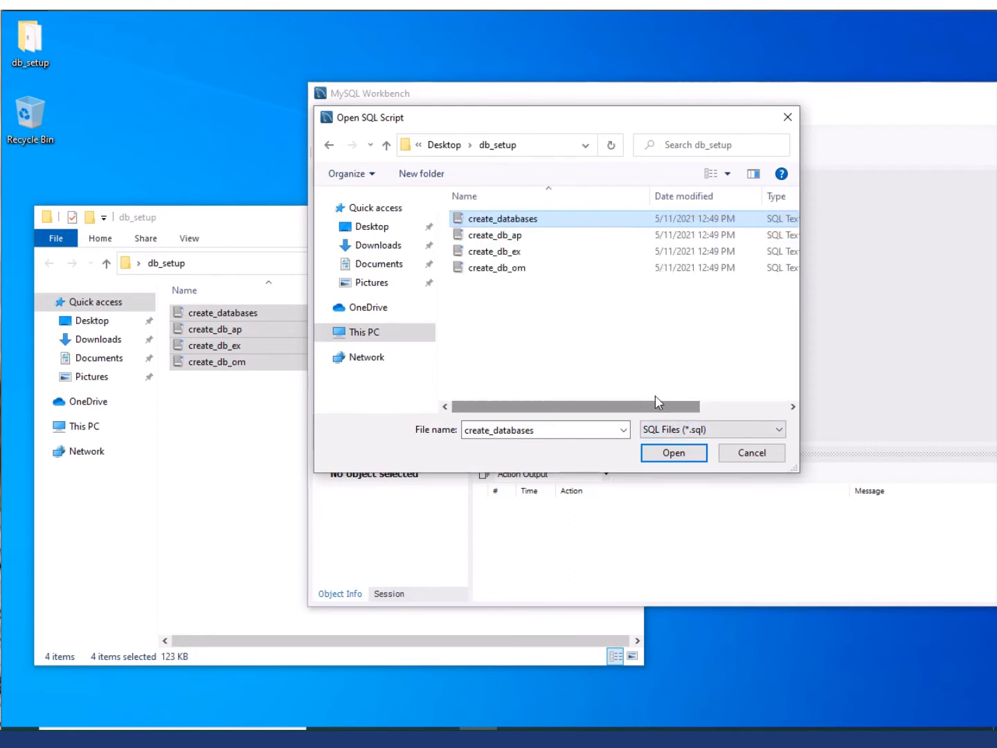
pyautogui.click(676, 460)
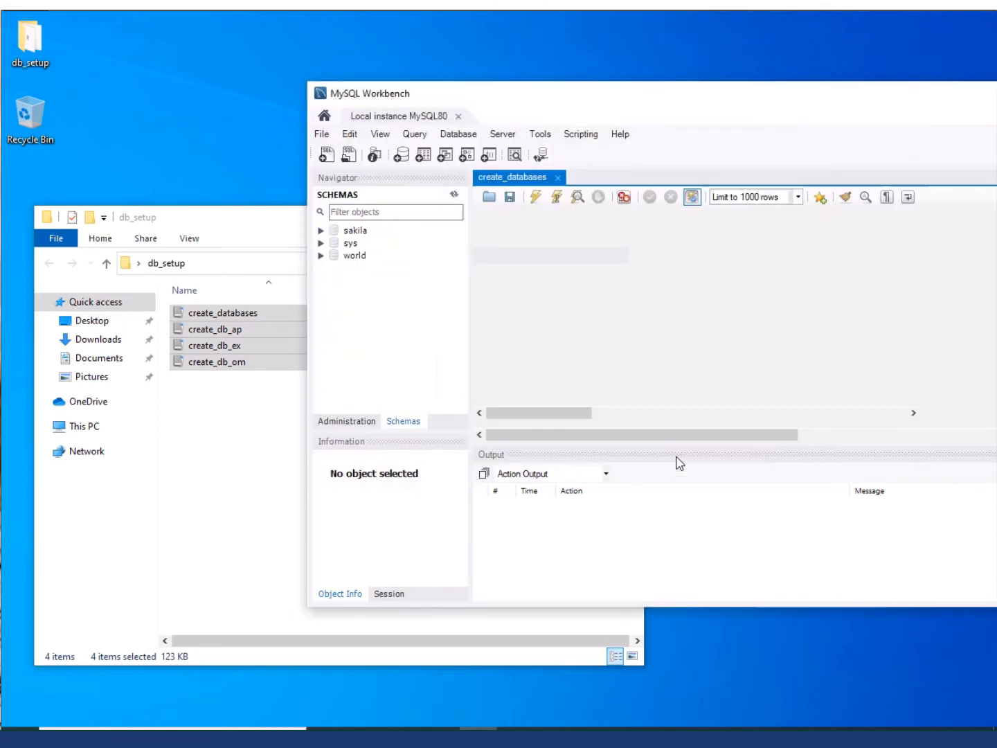
pyautogui.doubleClick(720, 99)
# - Examine the script's header comments and the DROP DATABASE and CREATE DATABASE statements for ap
pyautogui.click(550, 279)
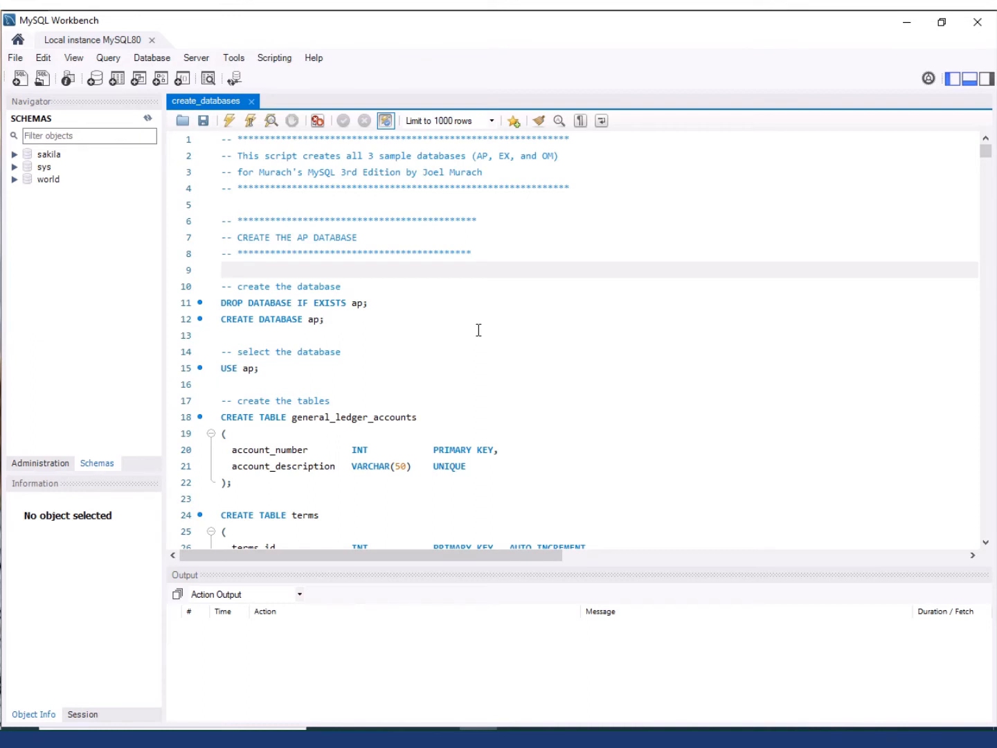
pyautogui.scroll(-1, 407, 372)
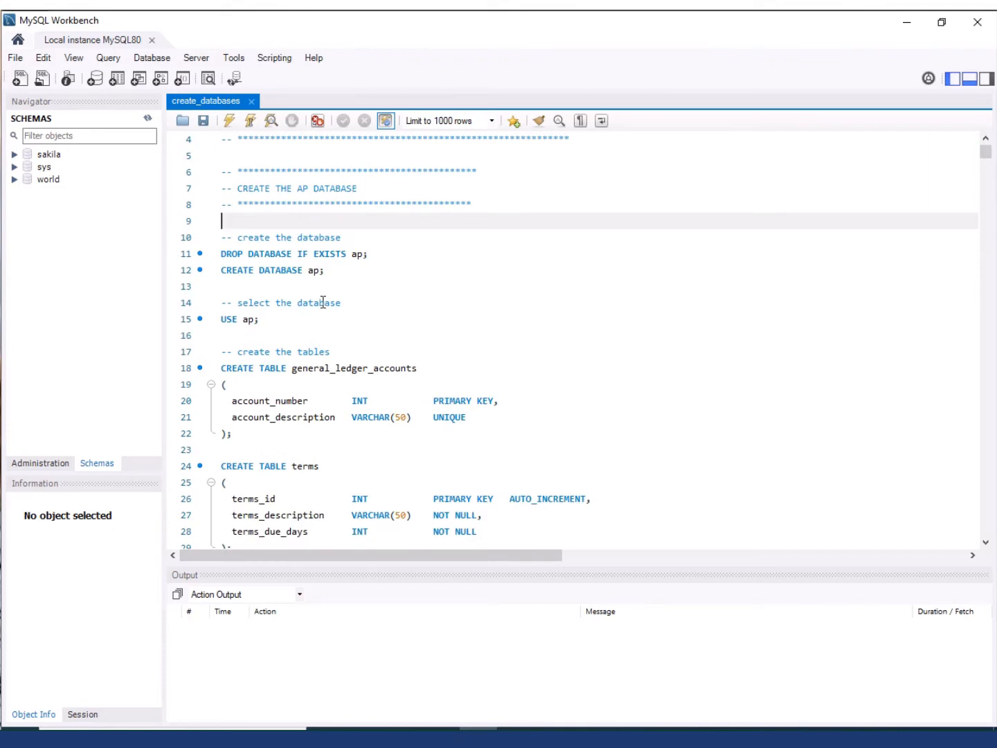
pyautogui.moveTo(367, 275); pyautogui.dragTo(220, 255)
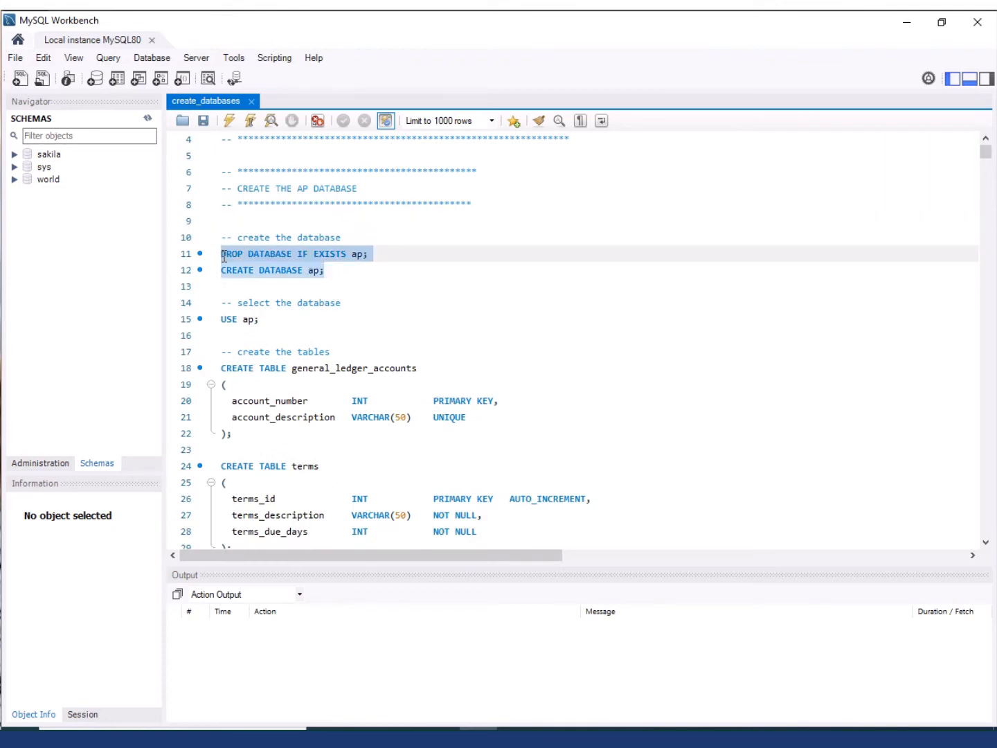
pyautogui.click(373, 277)
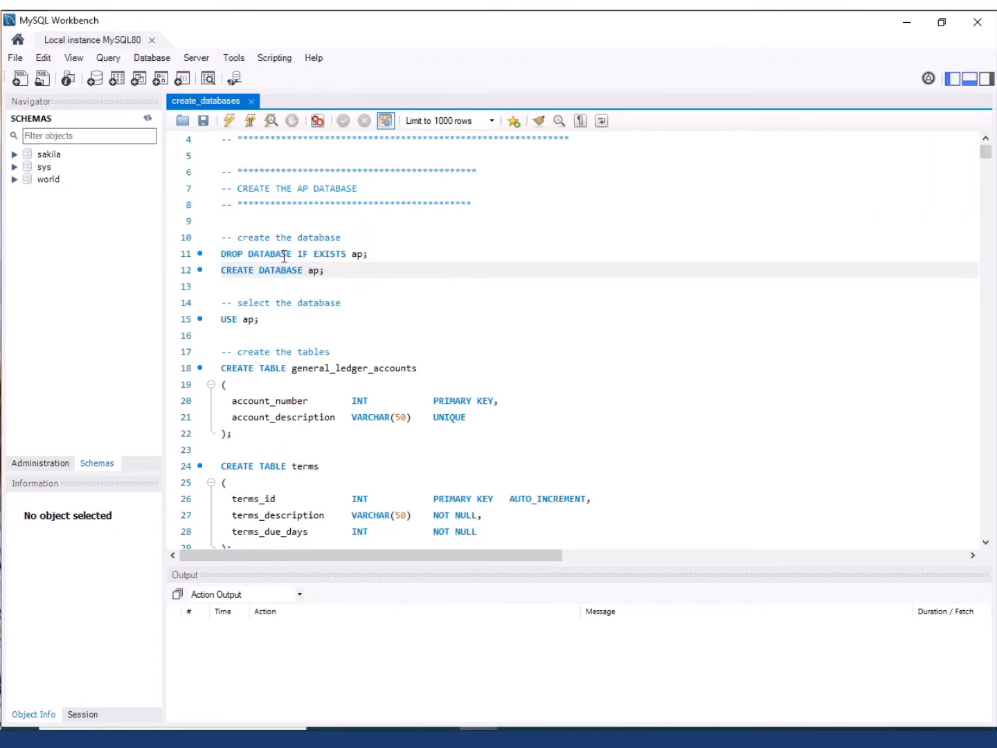
pyautogui.scroll(1, 283, 256)
pyautogui.moveTo(223, 140); pyautogui.dragTo(616, 209)
pyautogui.click(652, 232)
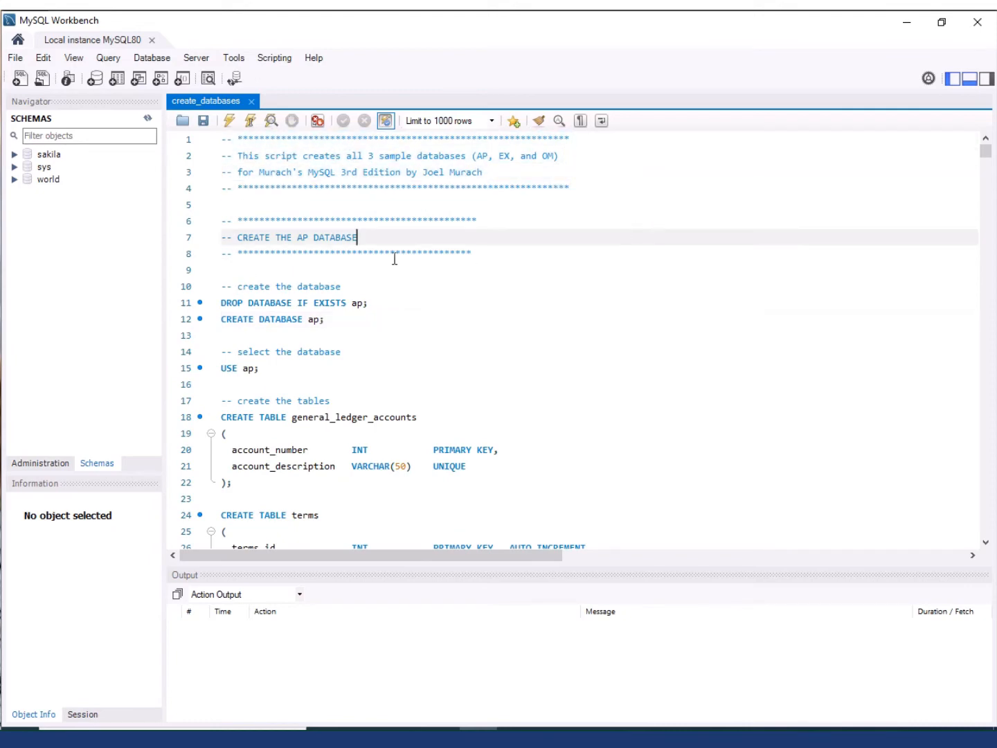
pyautogui.moveTo(373, 317); pyautogui.dragTo(233, 305)
pyautogui.click(448, 336)
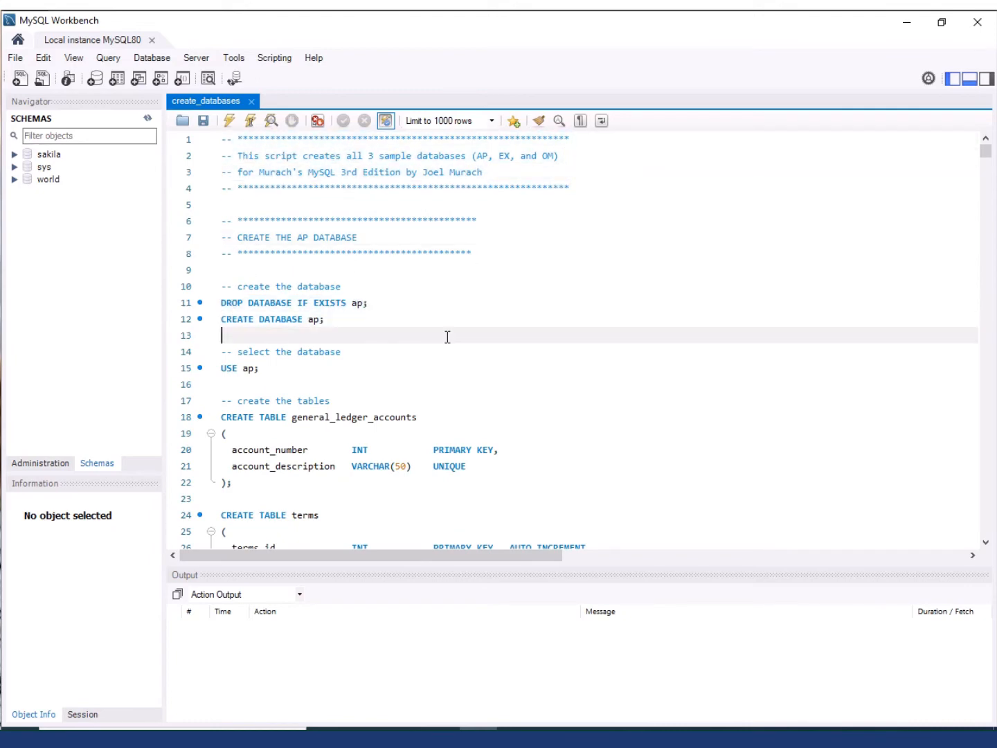
# - Read through the script's CREATE TABLE and INSERT INTO statements, from the ap tables down to the chapter example tables
pyautogui.scroll(-1, 447, 336)
pyautogui.scroll(-3, 444, 337)
pyautogui.scroll(-4, 300, 249)
pyautogui.scroll(4, 320, 292)
pyautogui.scroll(-20, 296, 289)
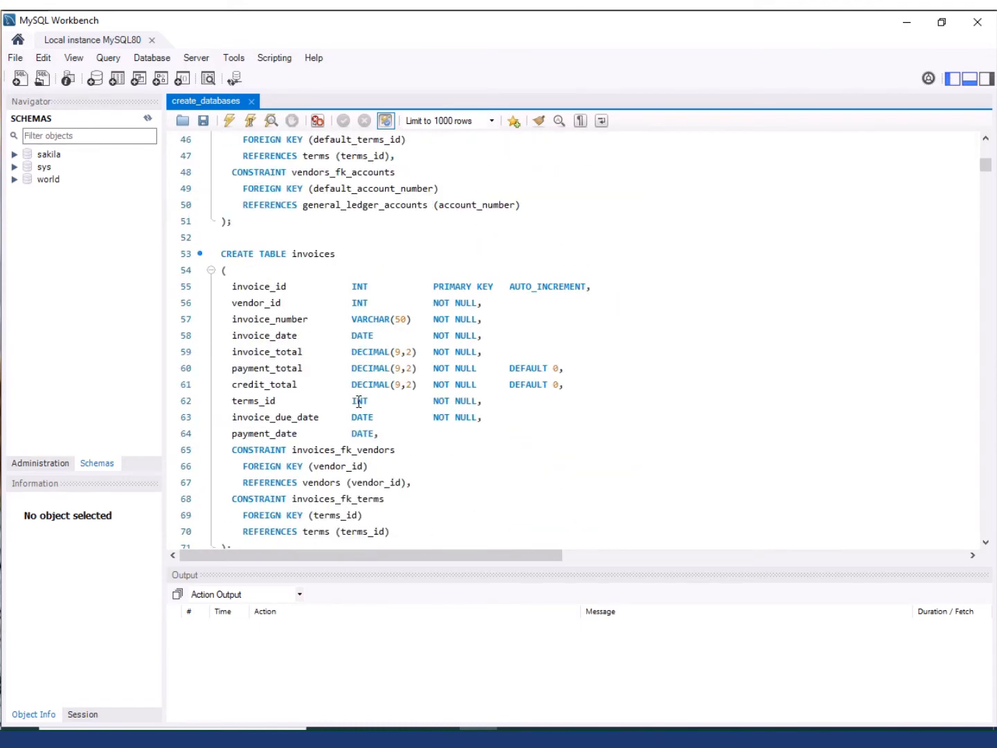
pyautogui.scroll(-9, 359, 402)
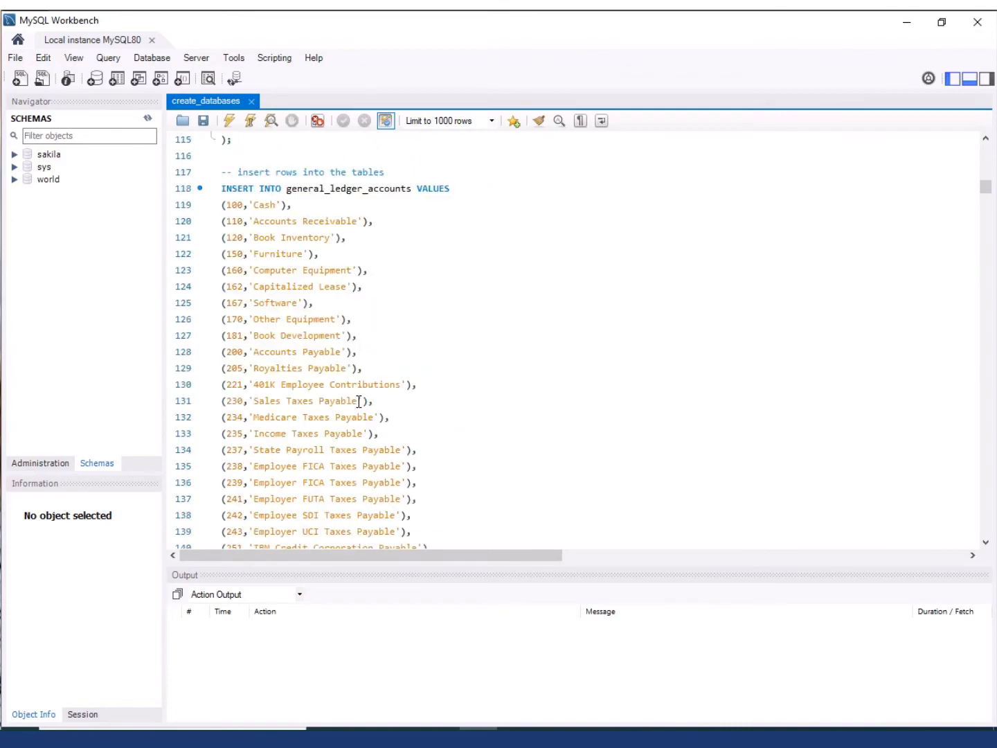
pyautogui.scroll(4, 358, 402)
pyautogui.scroll(-2, 278, 369)
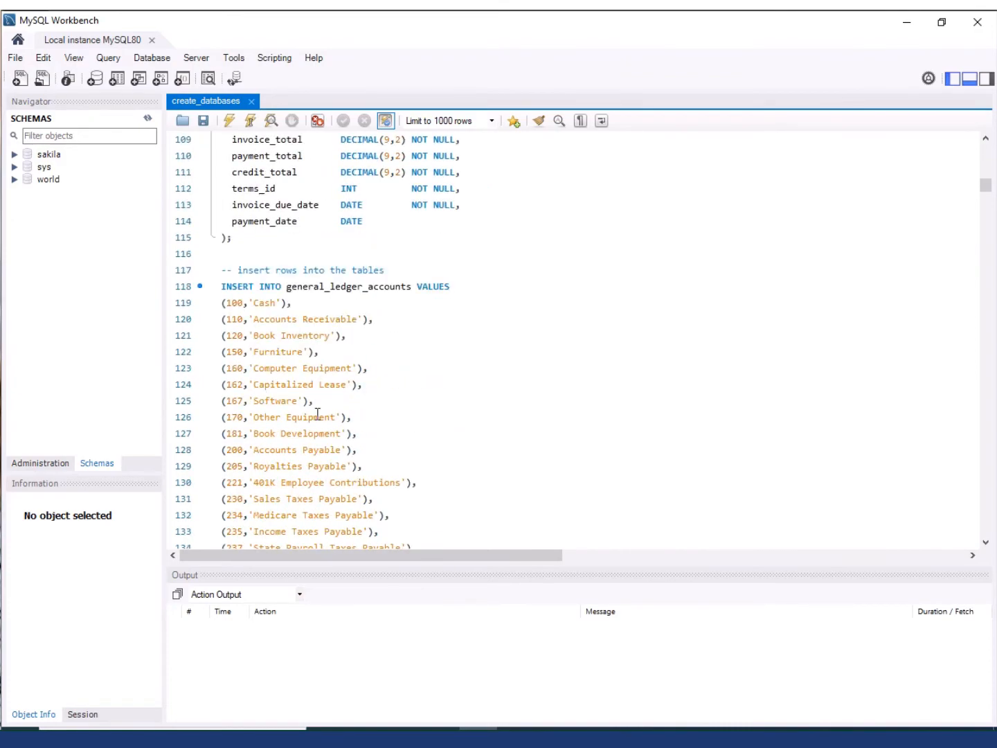
pyautogui.scroll(-1, 395, 418)
pyautogui.scroll(-20, 404, 429)
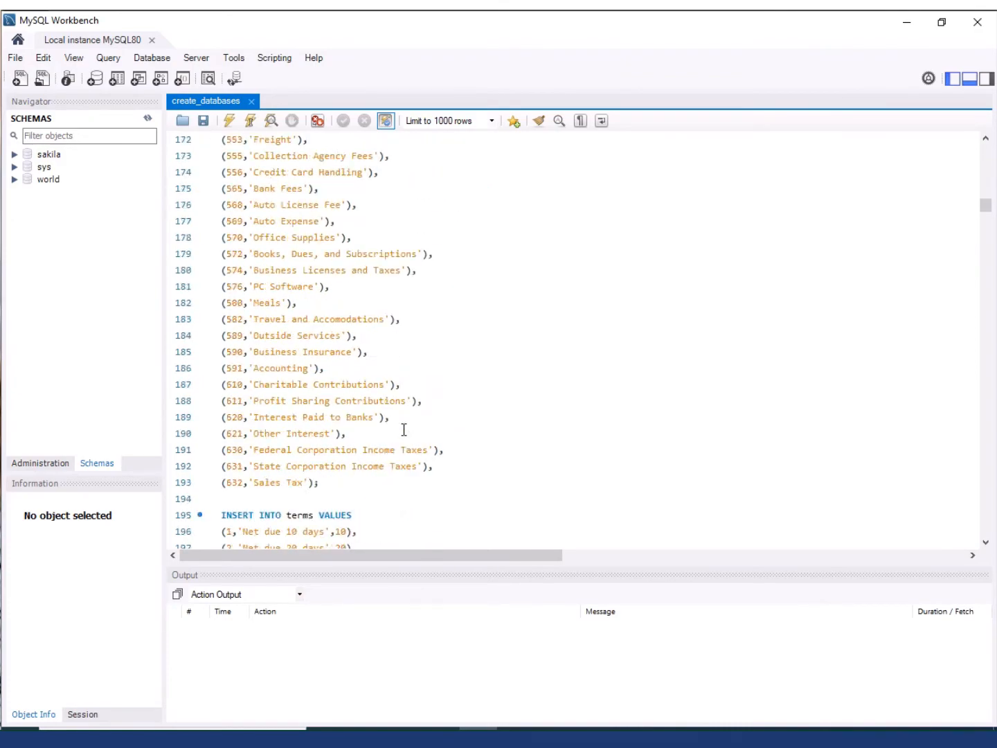
pyautogui.scroll(-20, 404, 430)
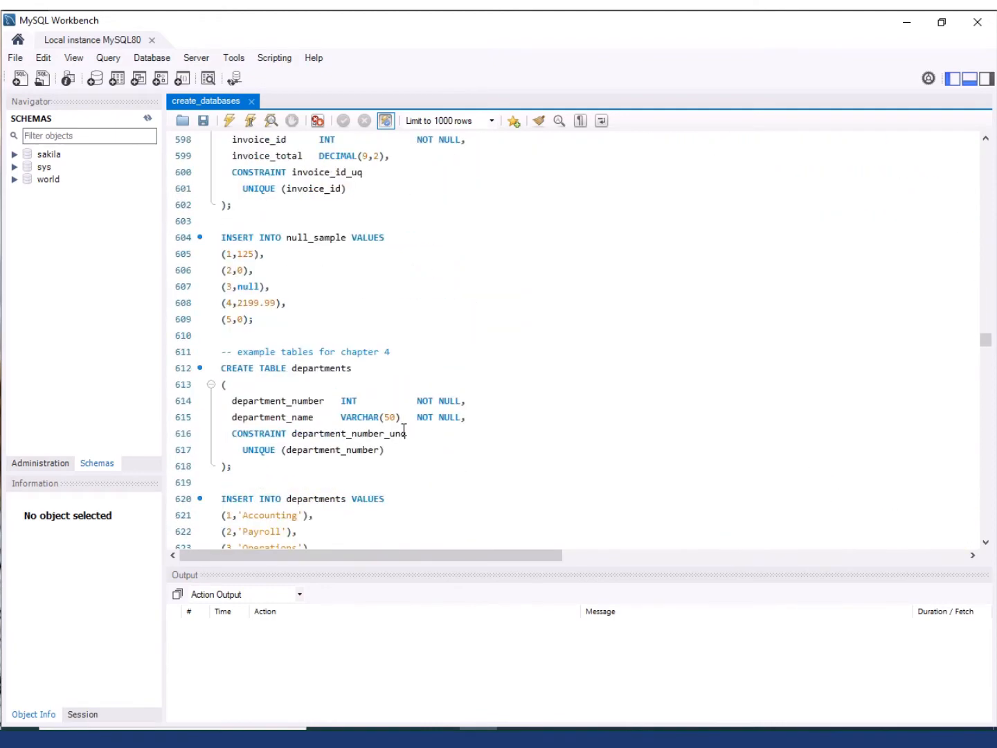
# - Return to the beginning of the create_databases script and execute the entire script
pyautogui.moveTo(986, 339); pyautogui.dragTo(985, 111)
pyautogui.click(649, 288)
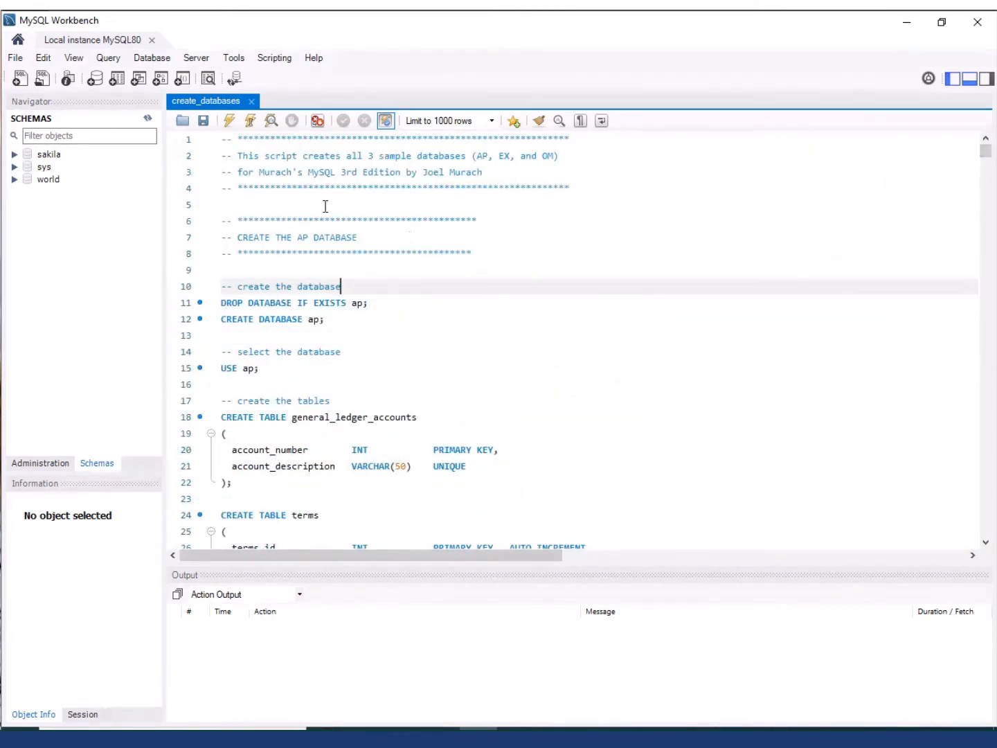
pyautogui.click(656, 382)
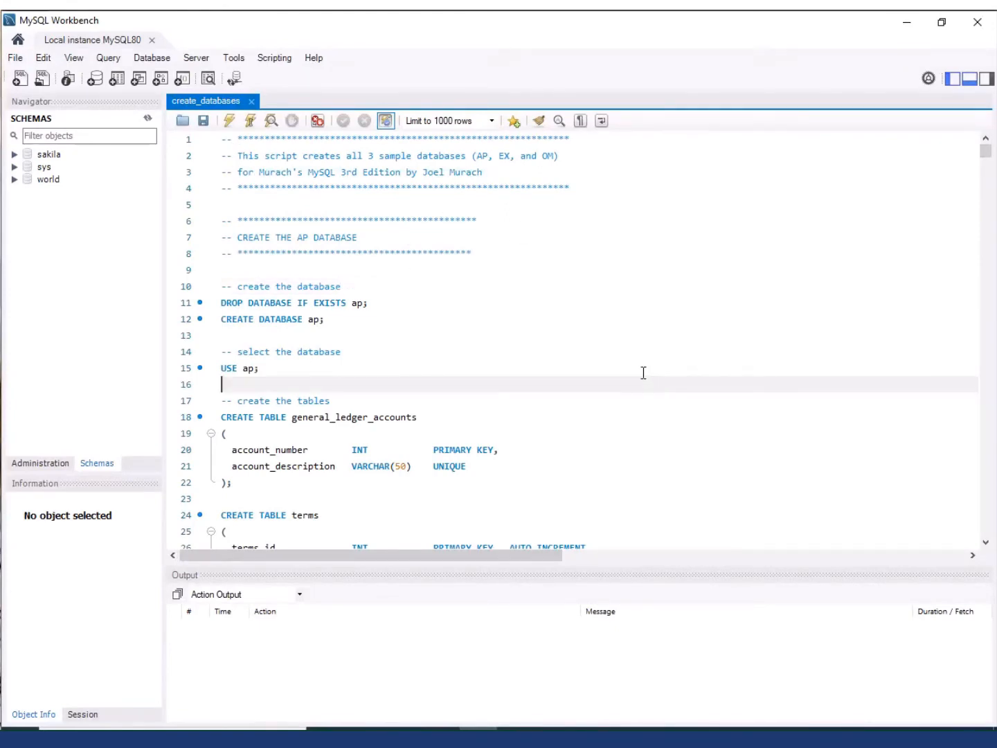
pyautogui.click(229, 123)
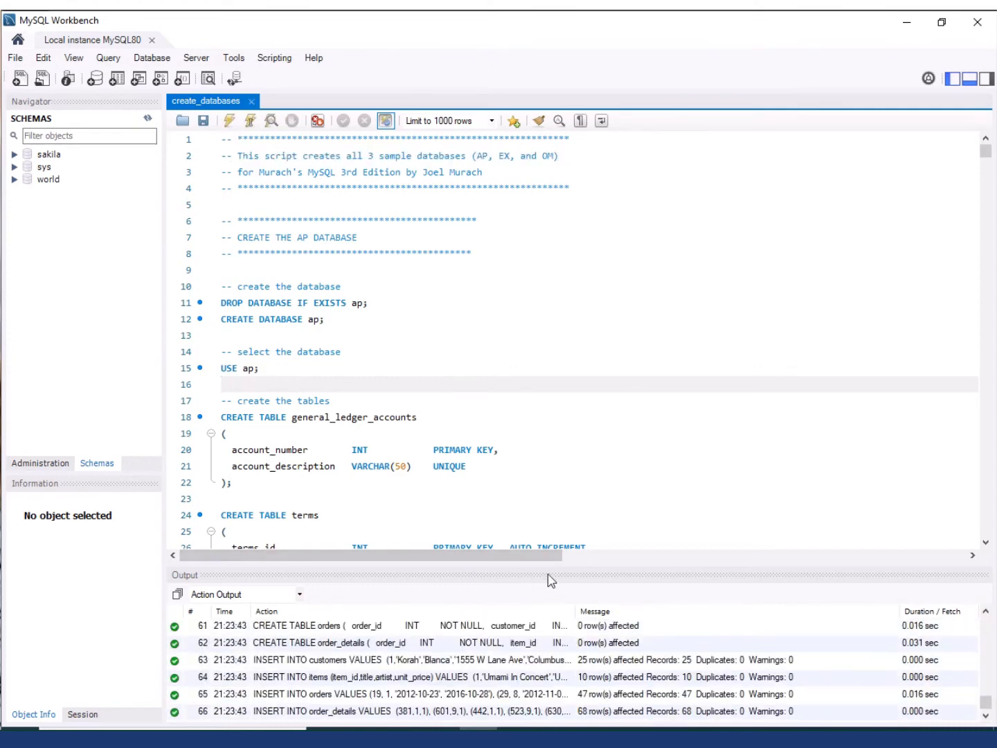
# - Enlarge the action output, review its entries from first to last including the DROP statement warnings, and shrink it again
pyautogui.moveTo(576, 564); pyautogui.dragTo(580, 342)
pyautogui.moveTo(986, 657); pyautogui.dragTo(994, 385)
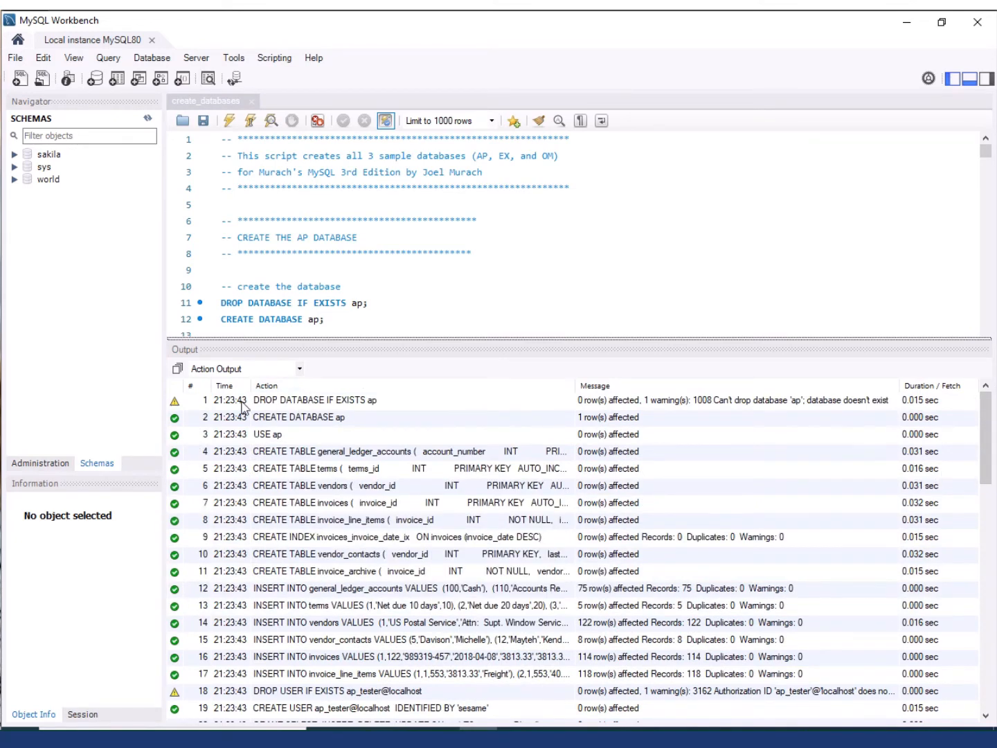
pyautogui.click(193, 404)
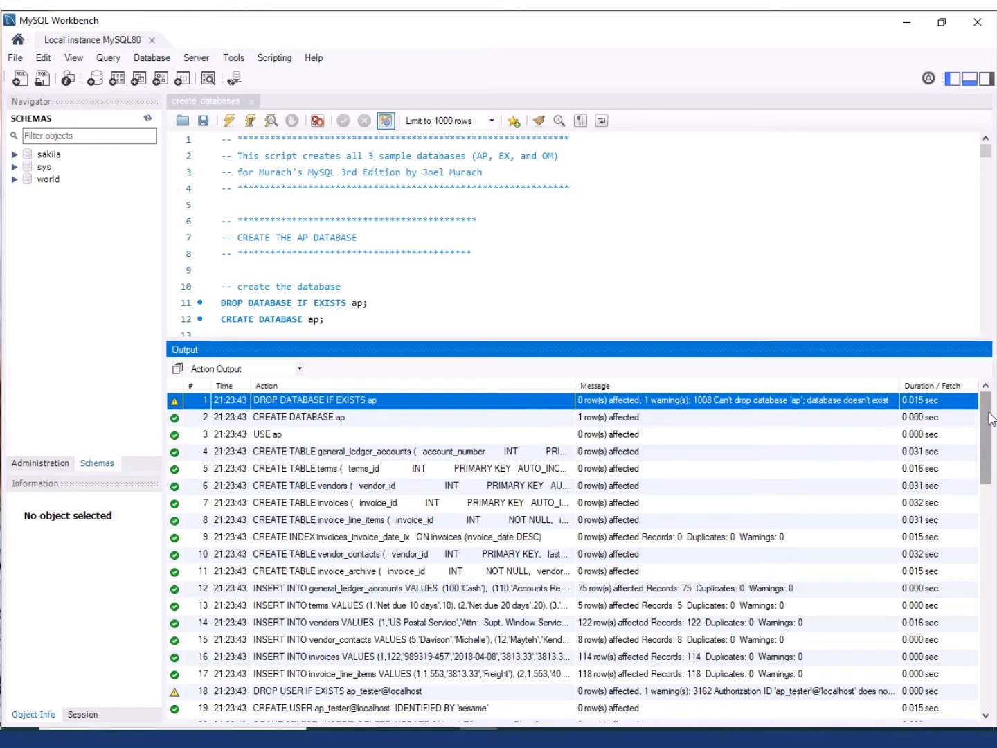
pyautogui.scroll(-5, 985, 450)
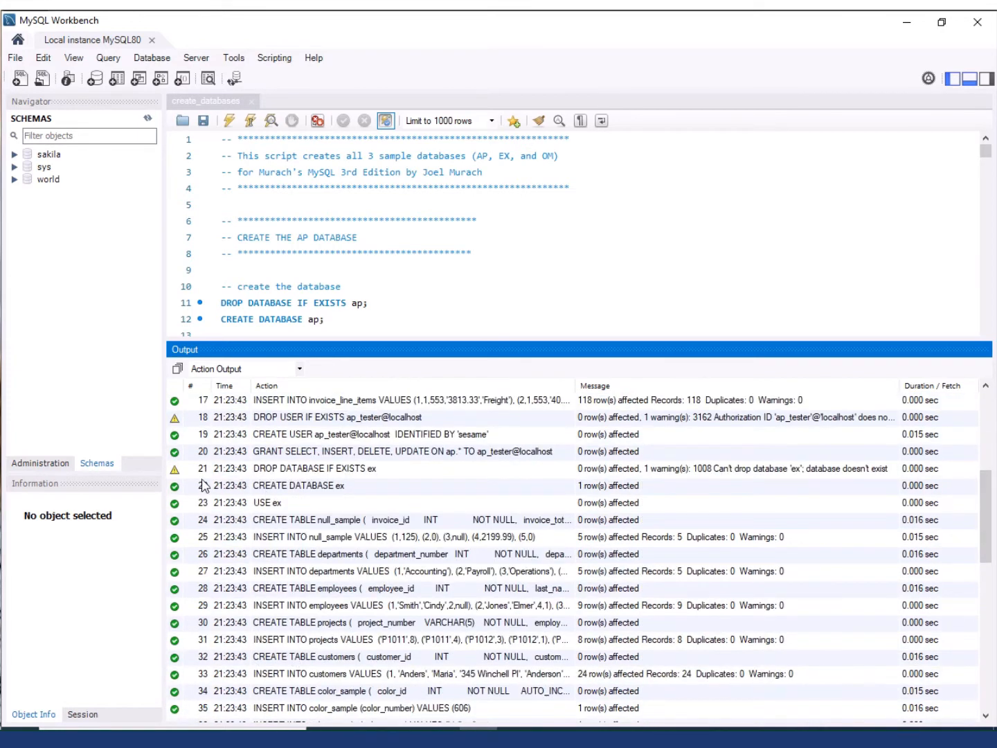
pyautogui.click(204, 471)
pyautogui.click(223, 407)
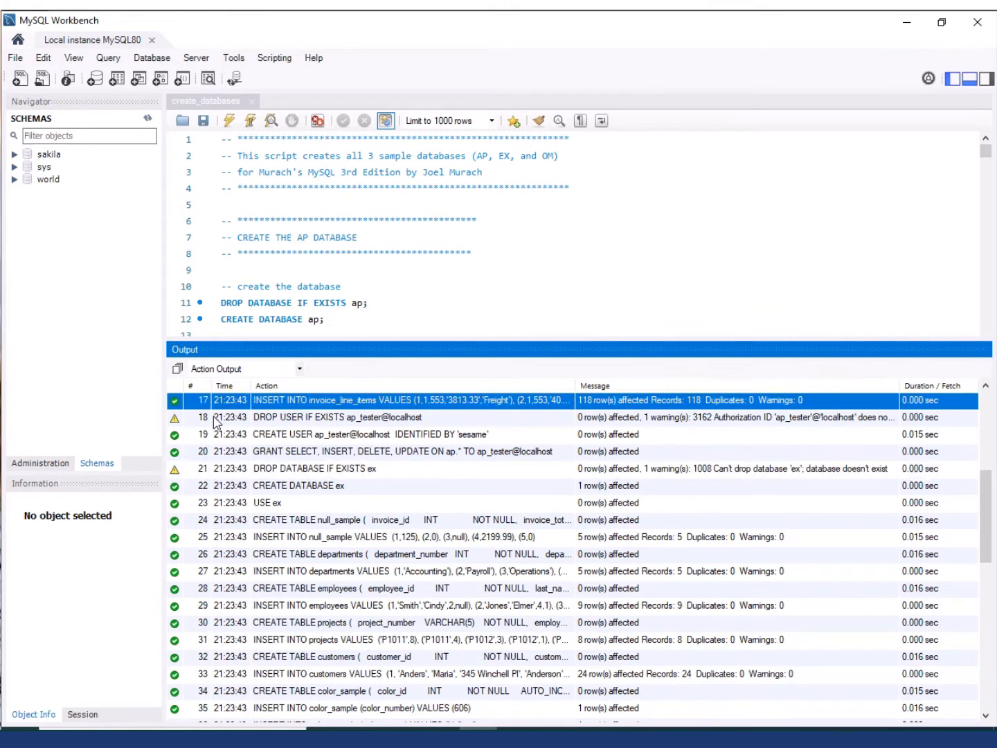
pyautogui.click(216, 420)
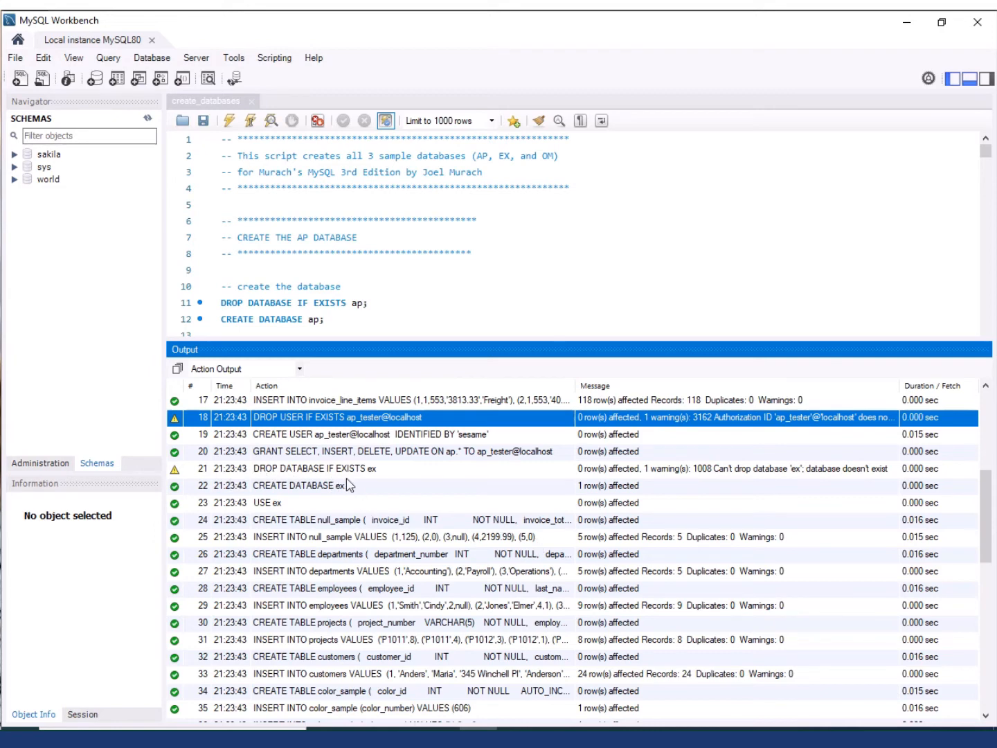
pyautogui.click(173, 471)
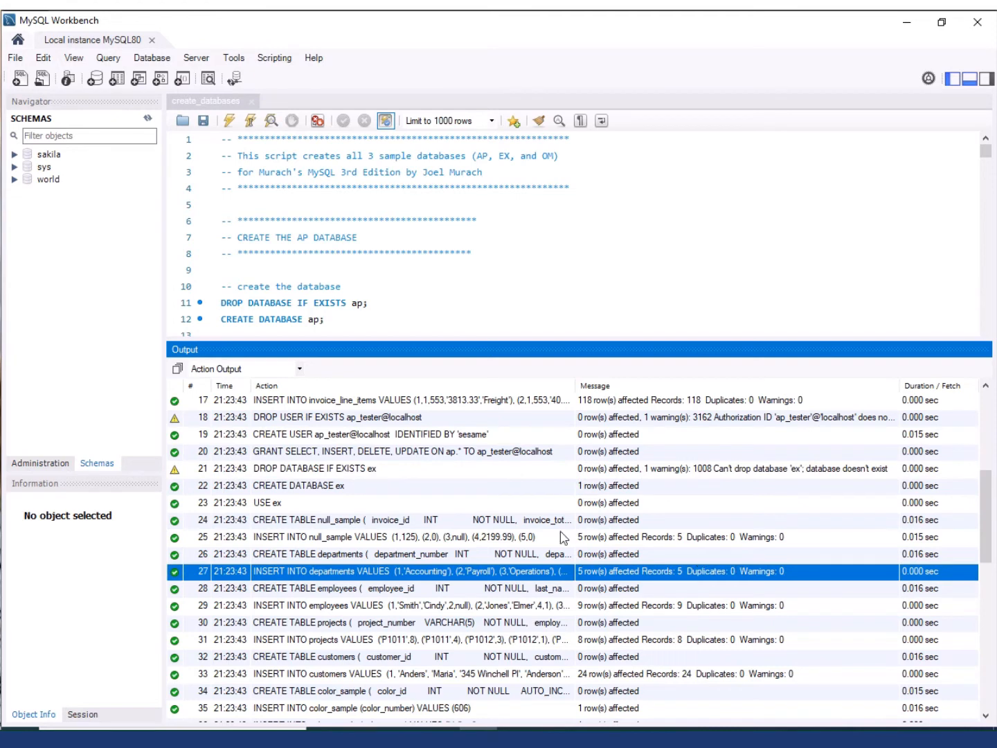
pyautogui.scroll(-1, 979, 531)
pyautogui.moveTo(980, 531); pyautogui.dragTo(946, 692)
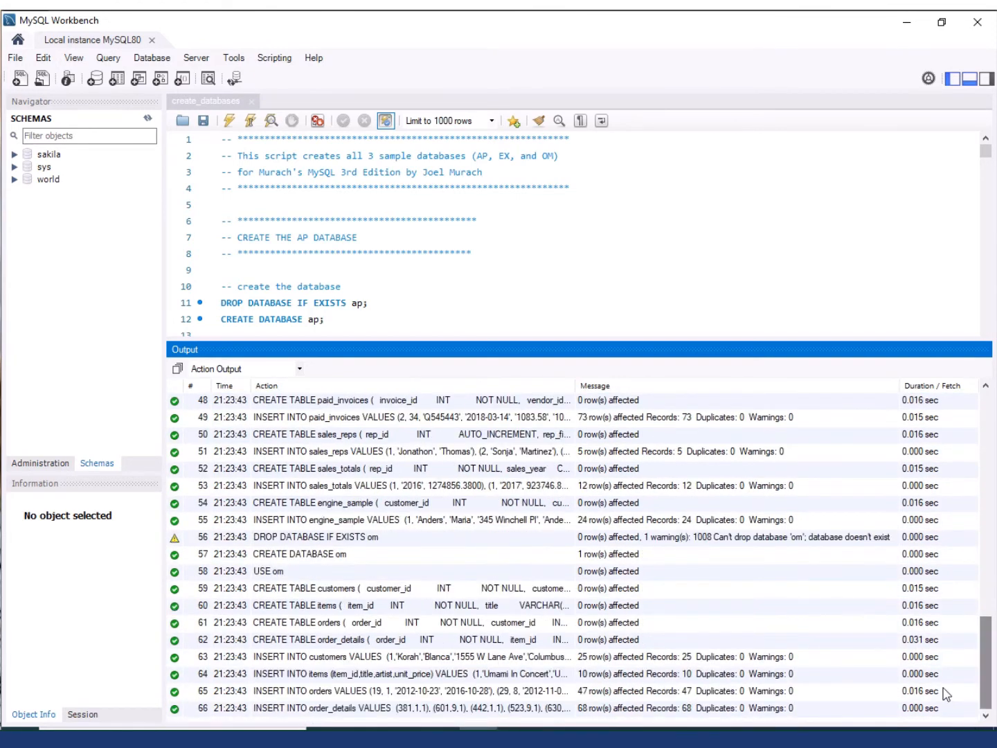
pyautogui.click(452, 520)
pyautogui.moveTo(580, 341); pyautogui.dragTo(573, 473)
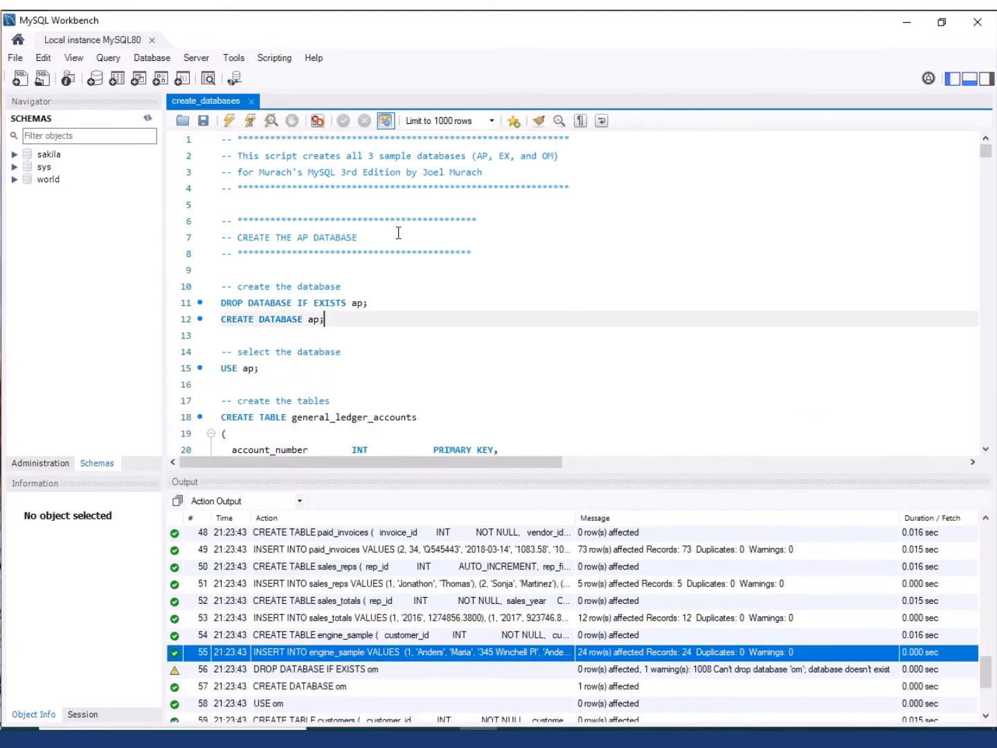
# - Close the create_databases script and refresh the server's schema list
pyautogui.click(252, 102)
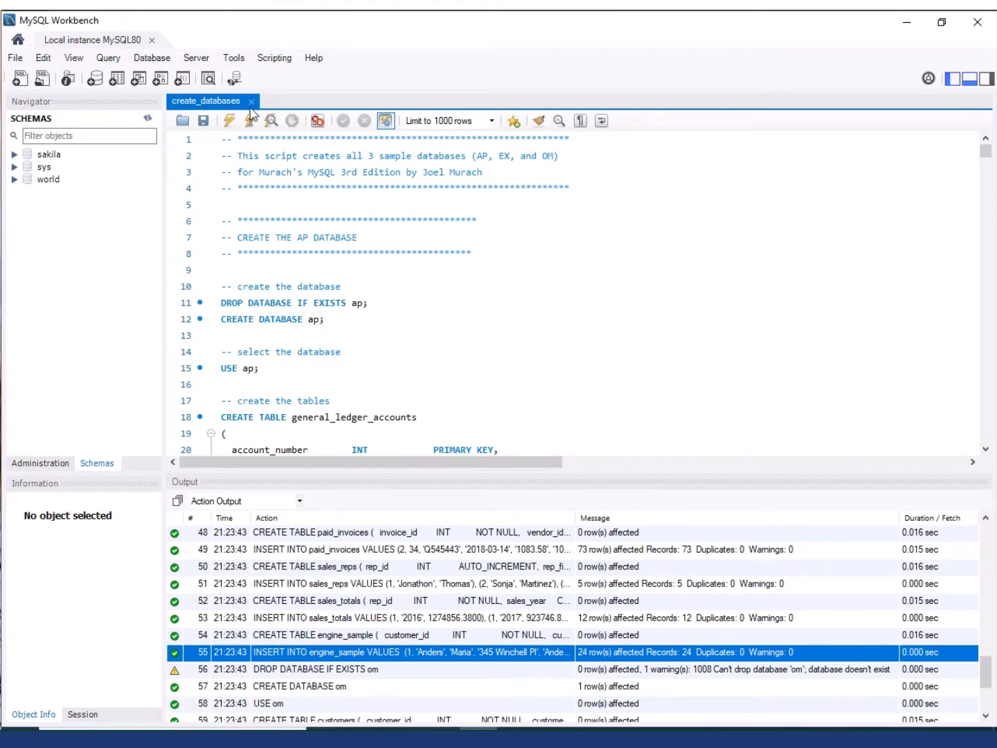
pyautogui.click(252, 102)
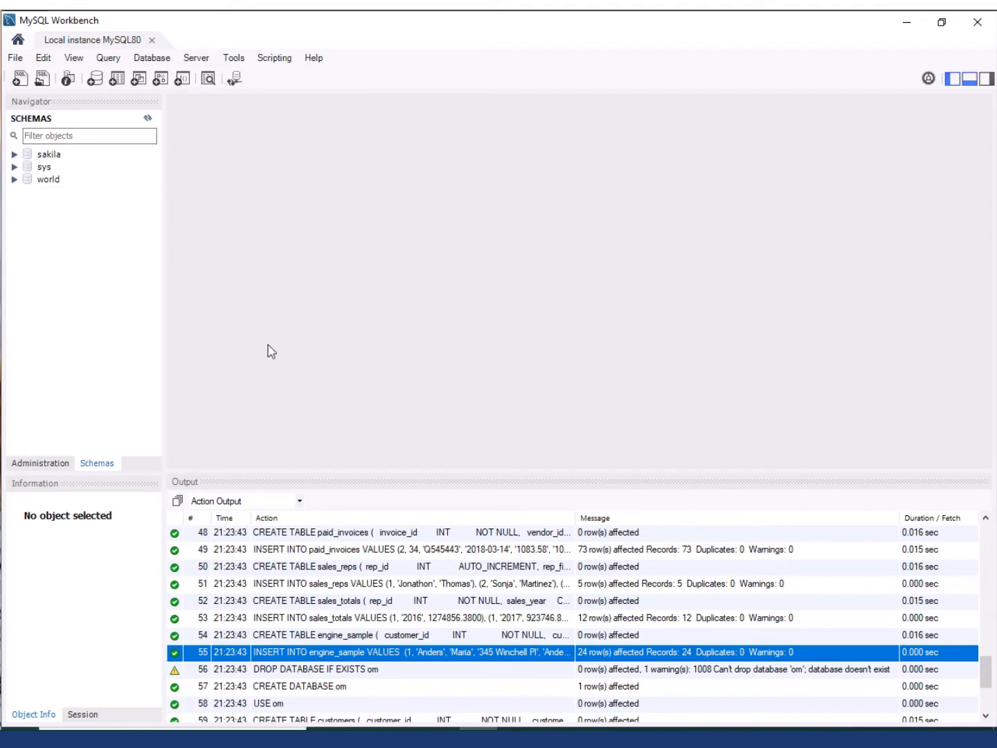
pyautogui.click(56, 275)
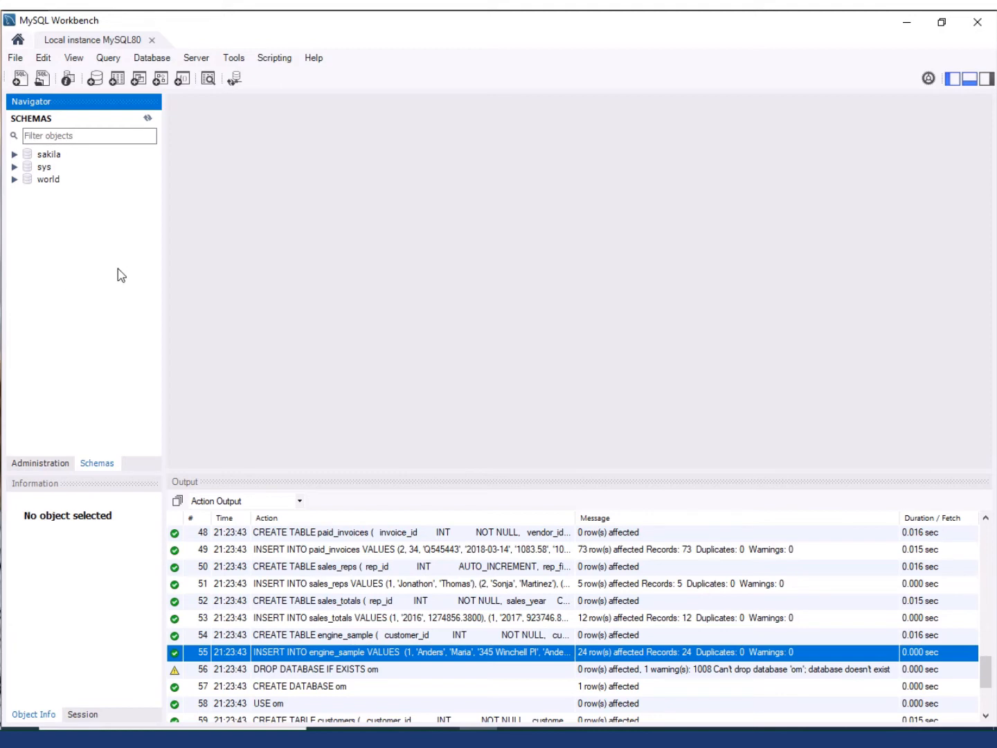
pyautogui.click(149, 118)
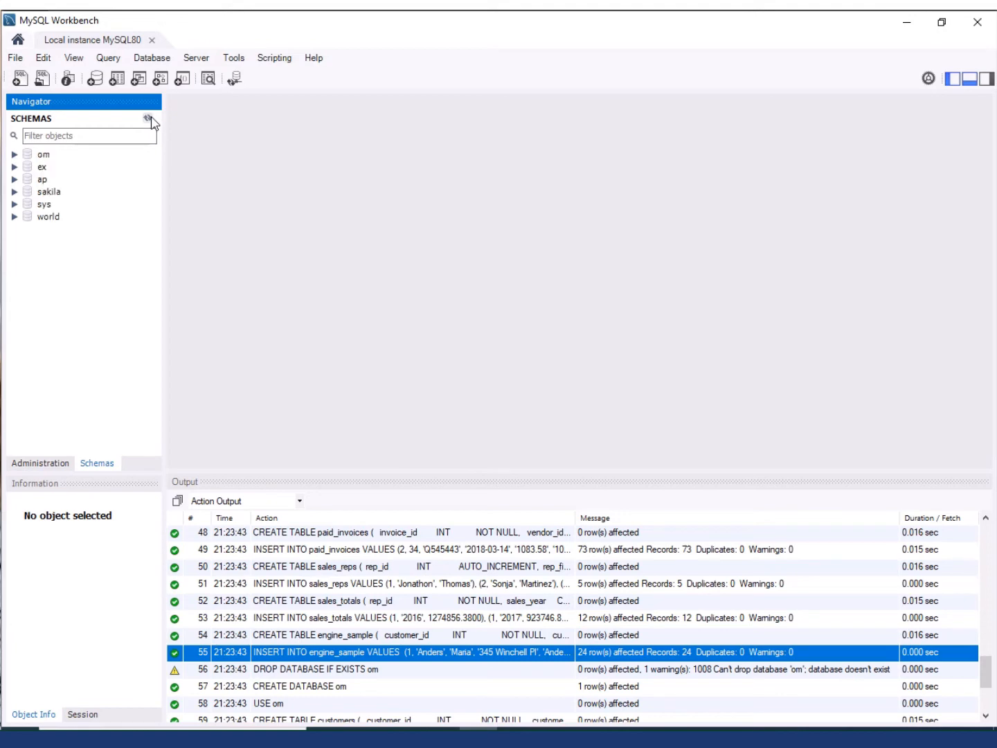
# - Expand the om and ap schemas and list the tables of the ap database
pyautogui.click(14, 154)
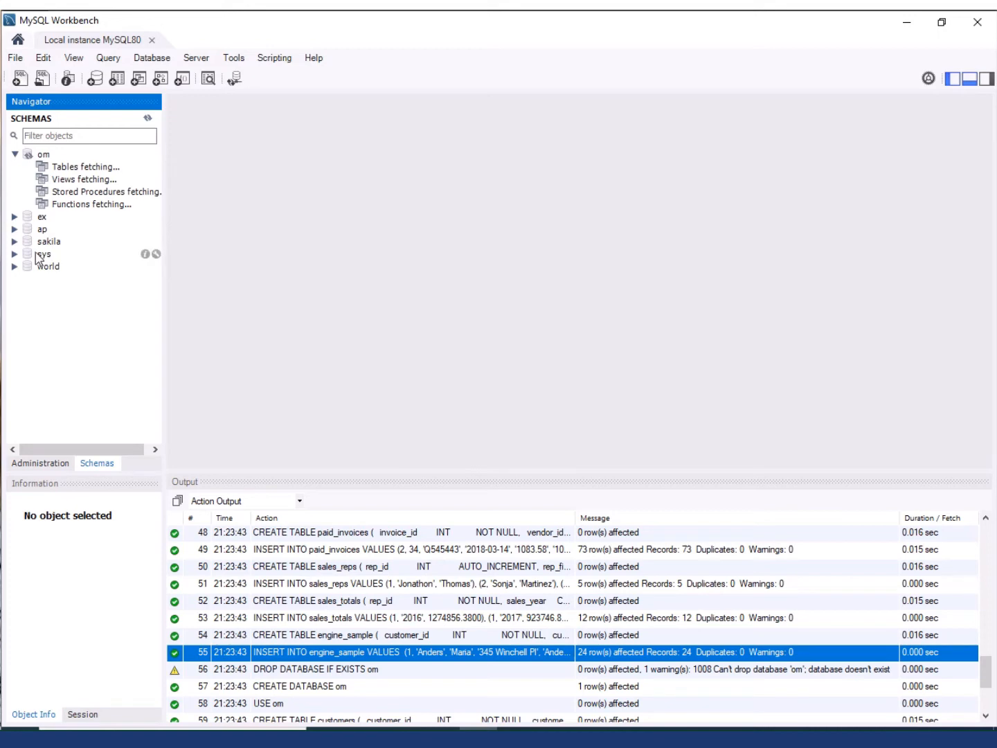
pyautogui.click(16, 228)
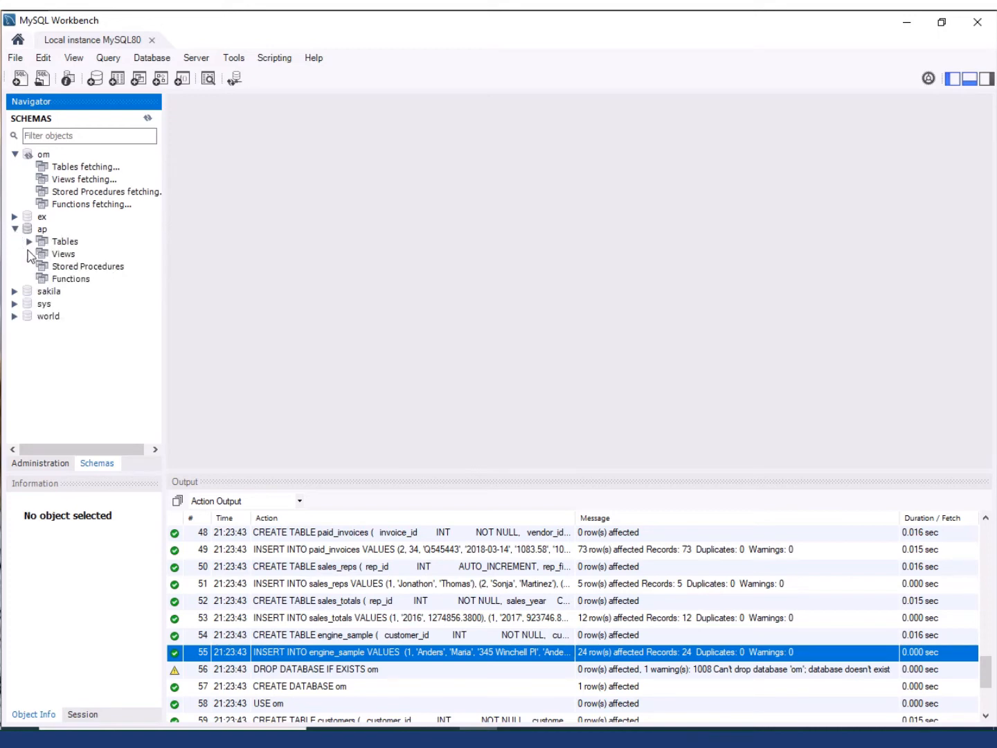
pyautogui.click(29, 241)
# - Query the rows of ap's general_ledger_accounts table with the 1000-row limit and enlarge the result grid
pyautogui.click(92, 256)
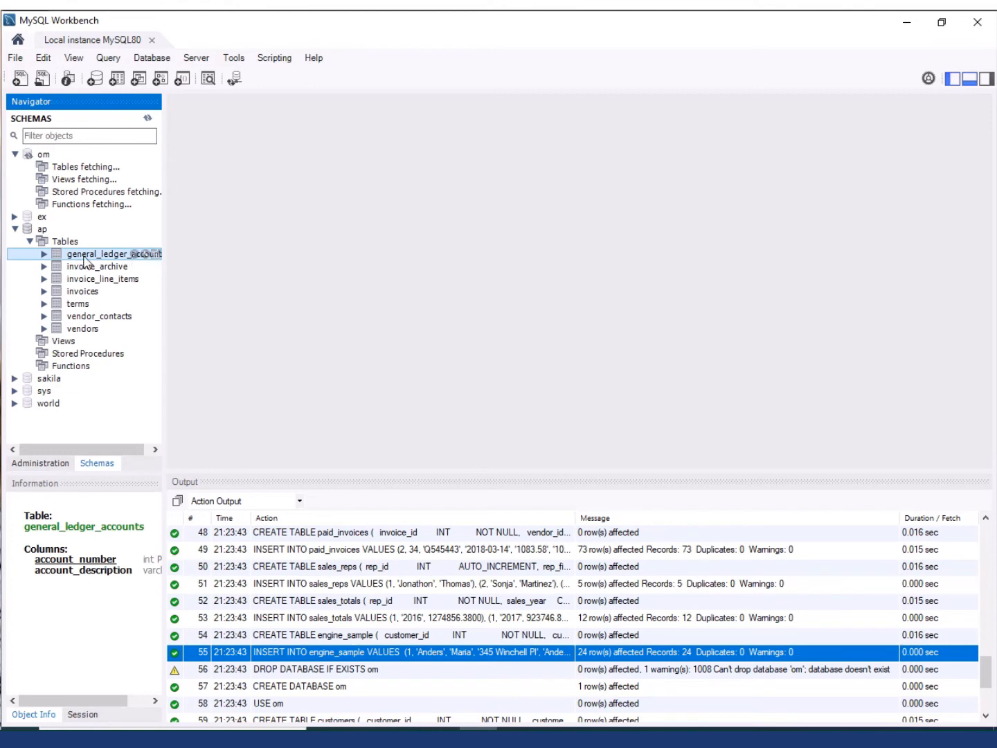
pyautogui.rightClick(86, 259)
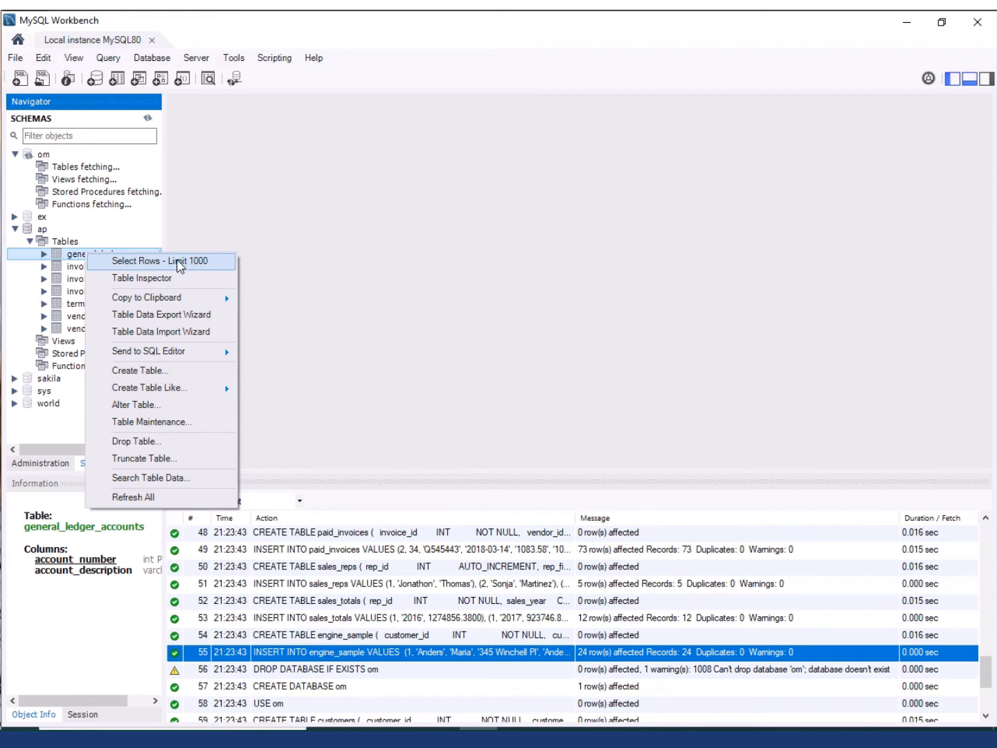
pyautogui.click(177, 265)
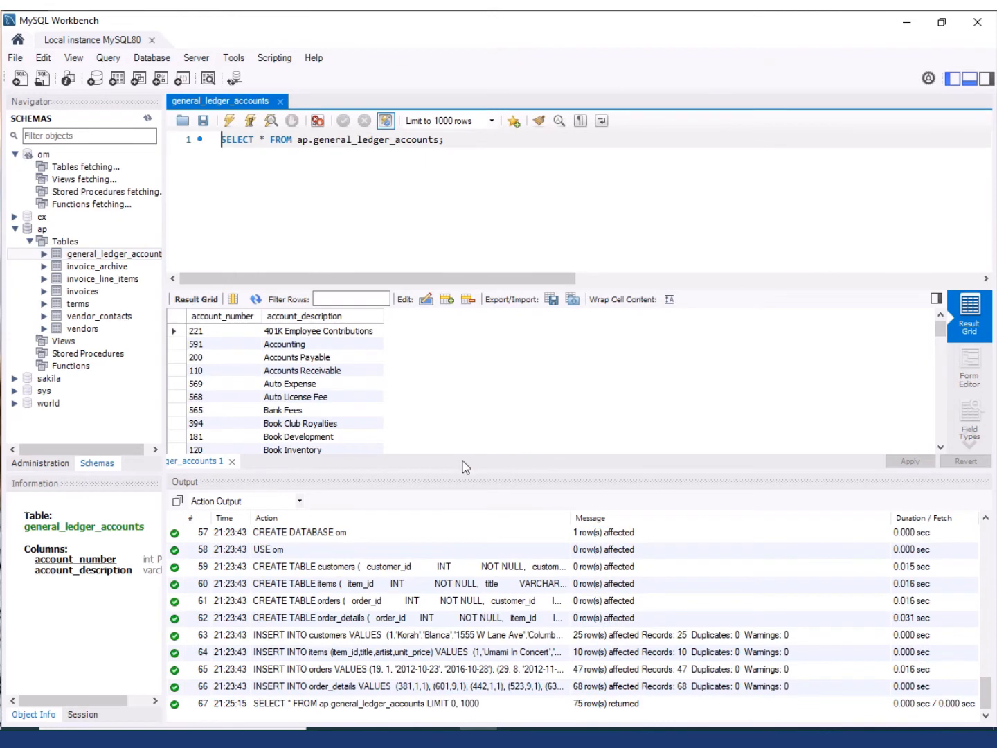
pyautogui.moveTo(464, 472); pyautogui.dragTo(465, 554)
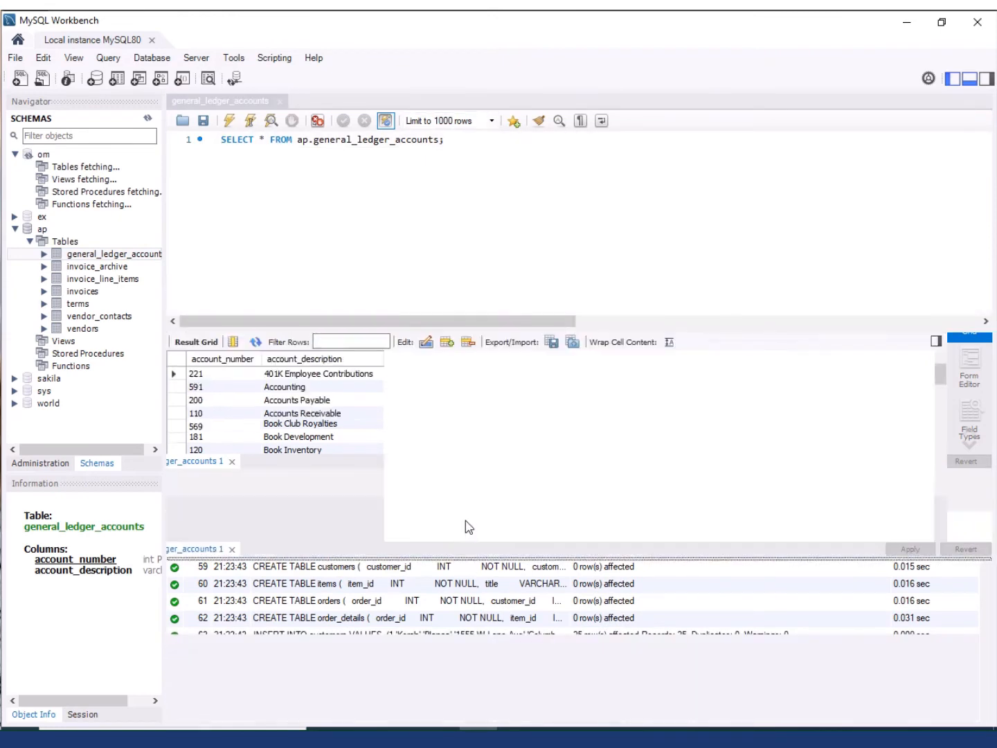
pyautogui.moveTo(483, 328); pyautogui.dragTo(489, 223)
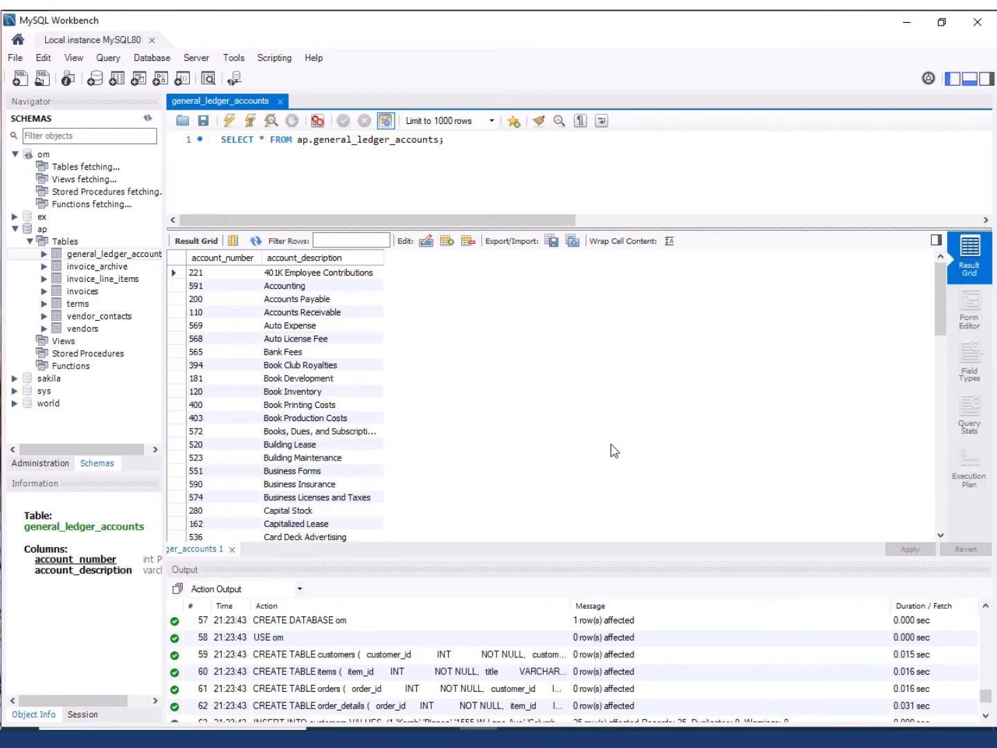